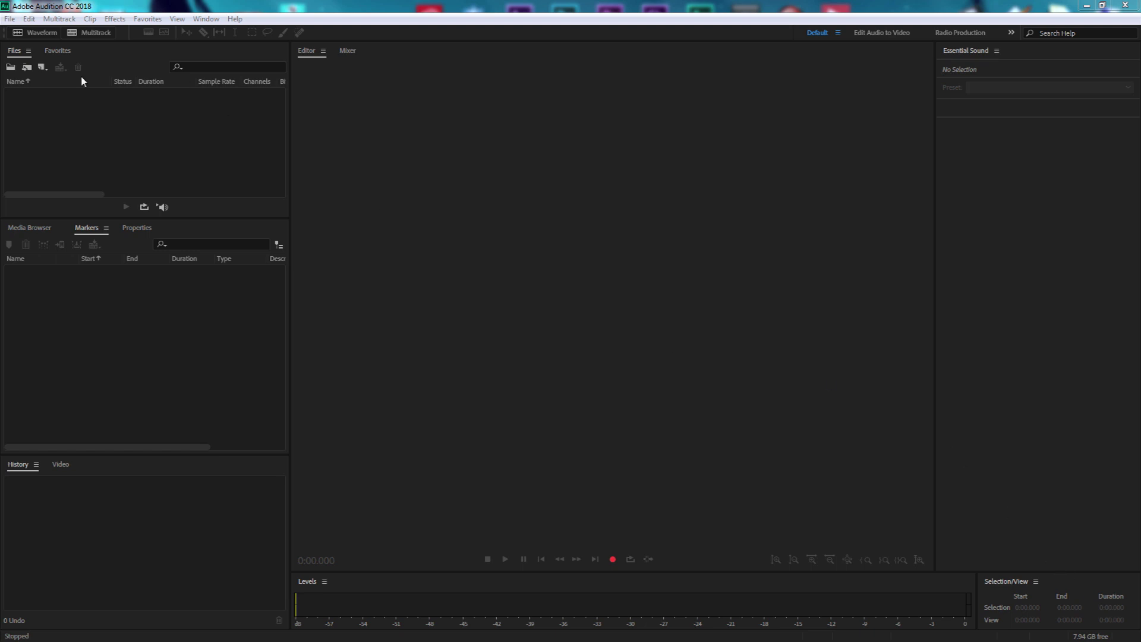
# - Create a new 44100 Hz, stereo, 32-bit audio file named Growles
pyautogui.click(31, 34)
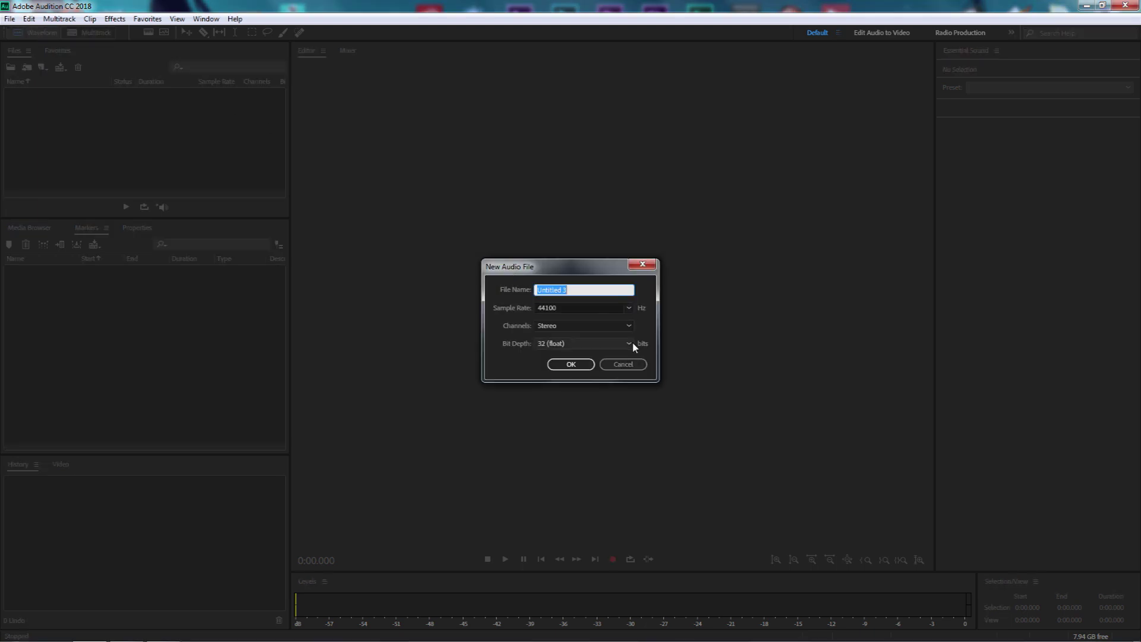
pyautogui.write('Growles')
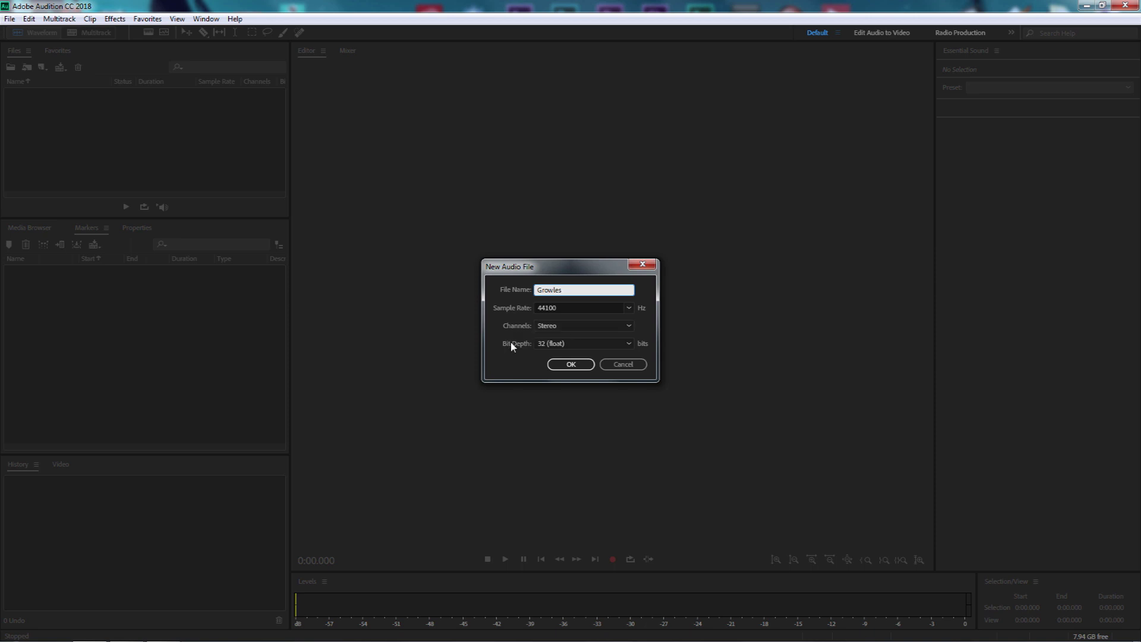
pyautogui.click(570, 365)
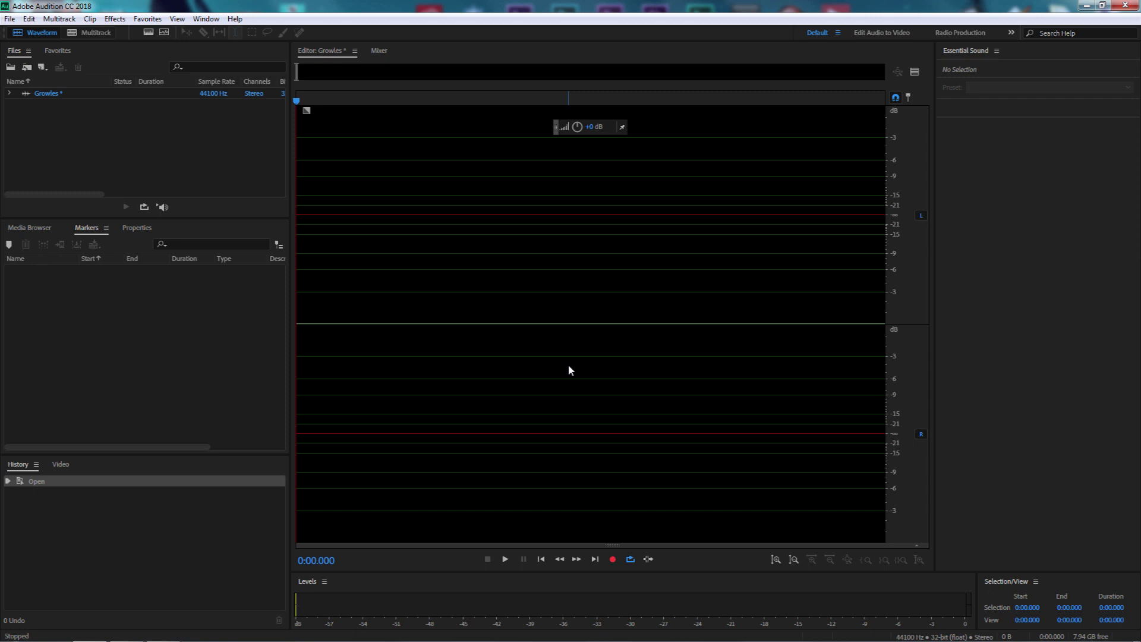
# - Record three growls from the microphone, about 14 seconds, then stop recording
pyautogui.click(614, 559)
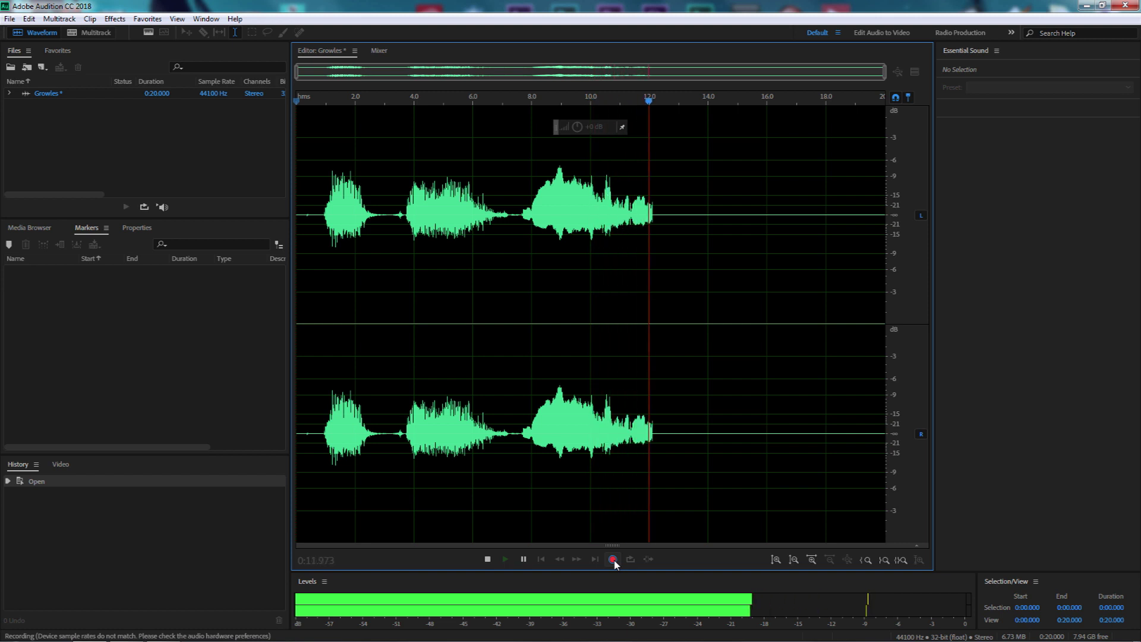
pyautogui.click(613, 559)
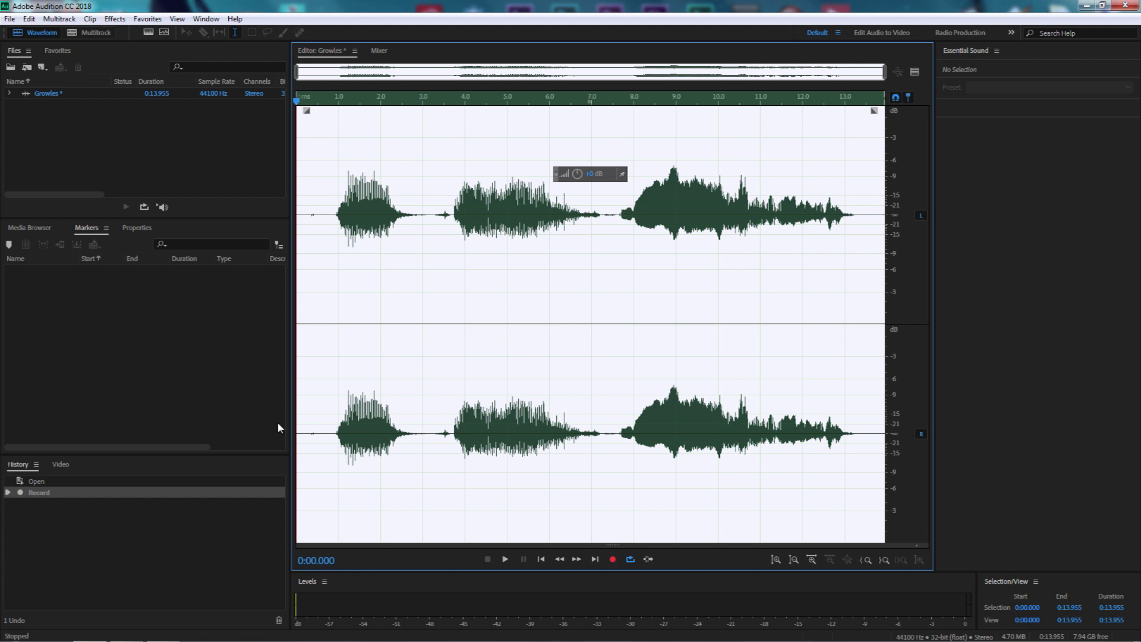
# - Delete the first 0.774 s and everything after 0:12.635, then play back the trimmed growls
pyautogui.click(448, 356)
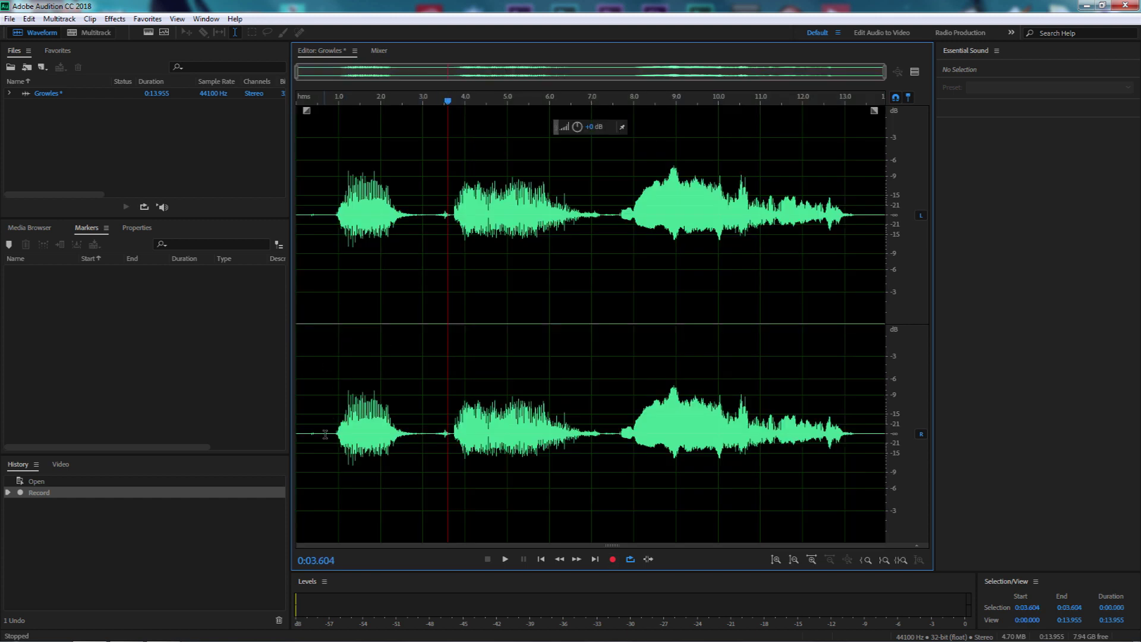
pyautogui.moveTo(329, 433); pyautogui.dragTo(260, 432)
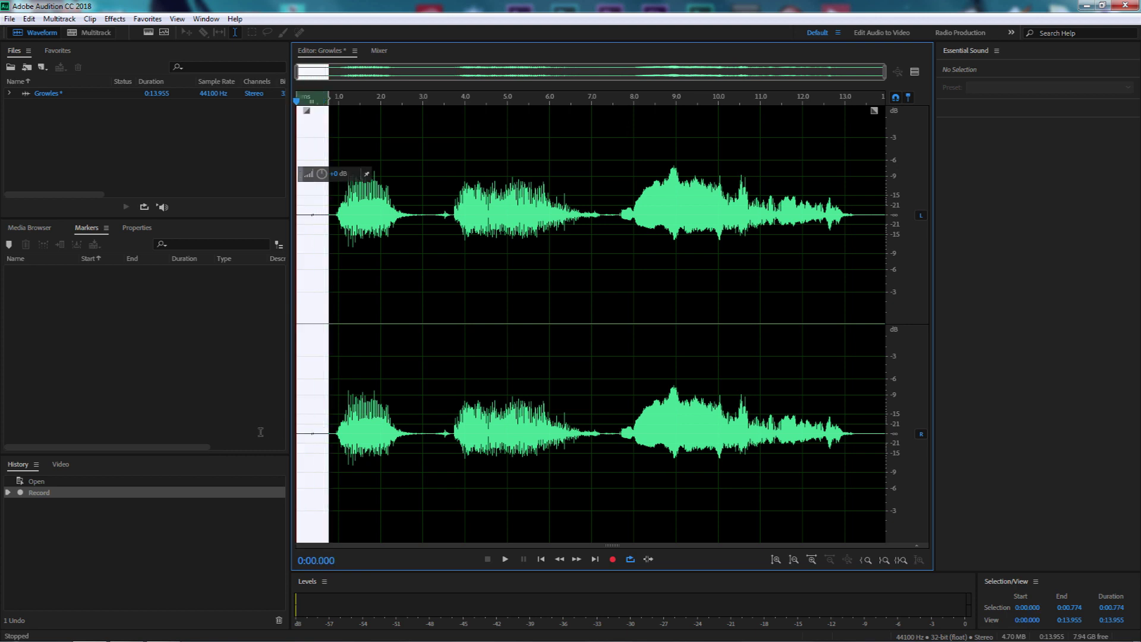
pyautogui.press('Delete')
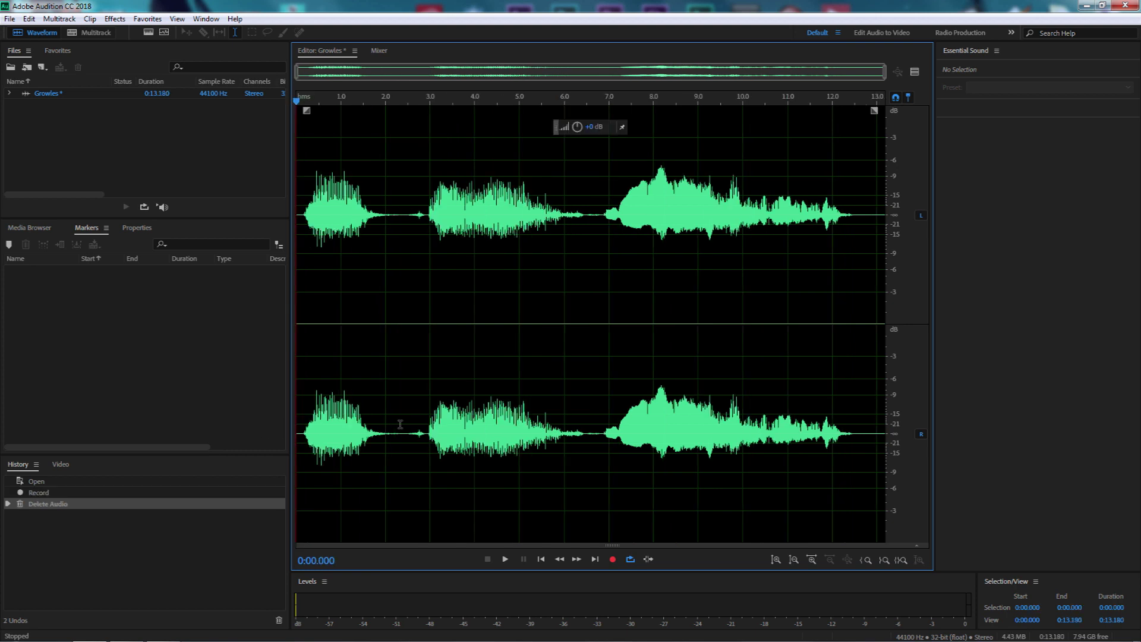
pyautogui.click(861, 221)
pyautogui.moveTo(895, 215); pyautogui.dragTo(860, 215)
pyautogui.press('Delete')
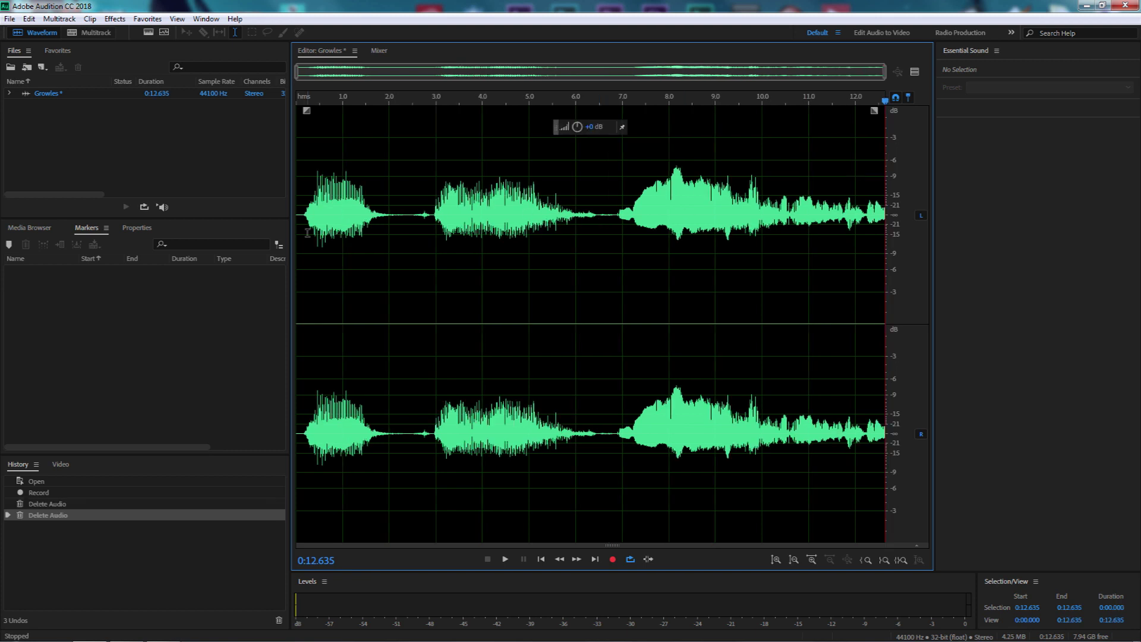
pyautogui.press('space')
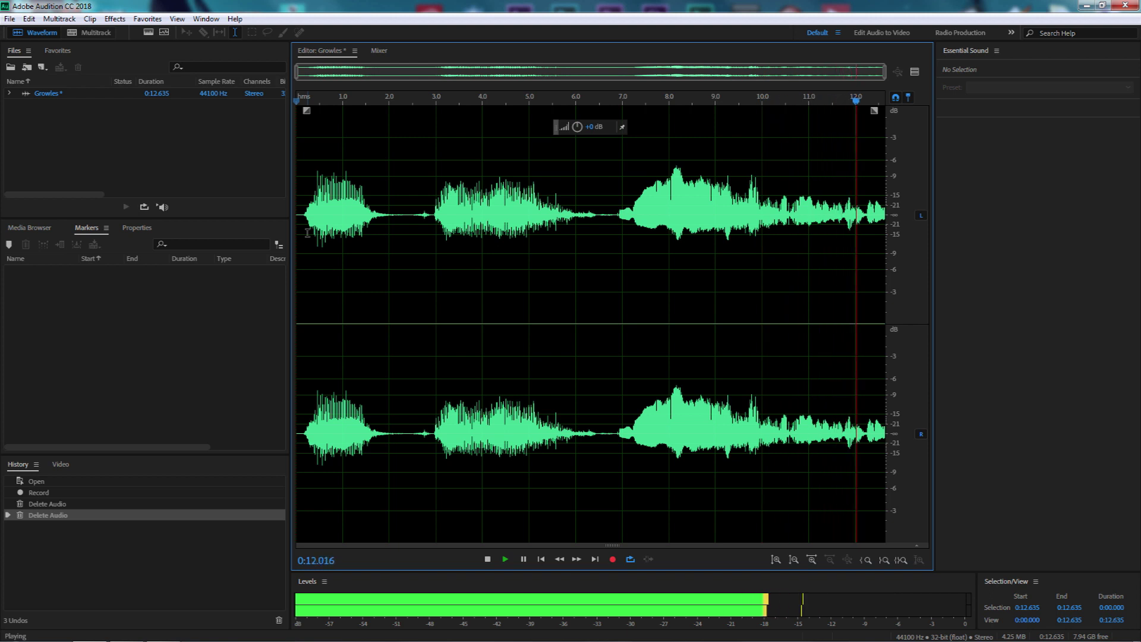
pyautogui.press('space')
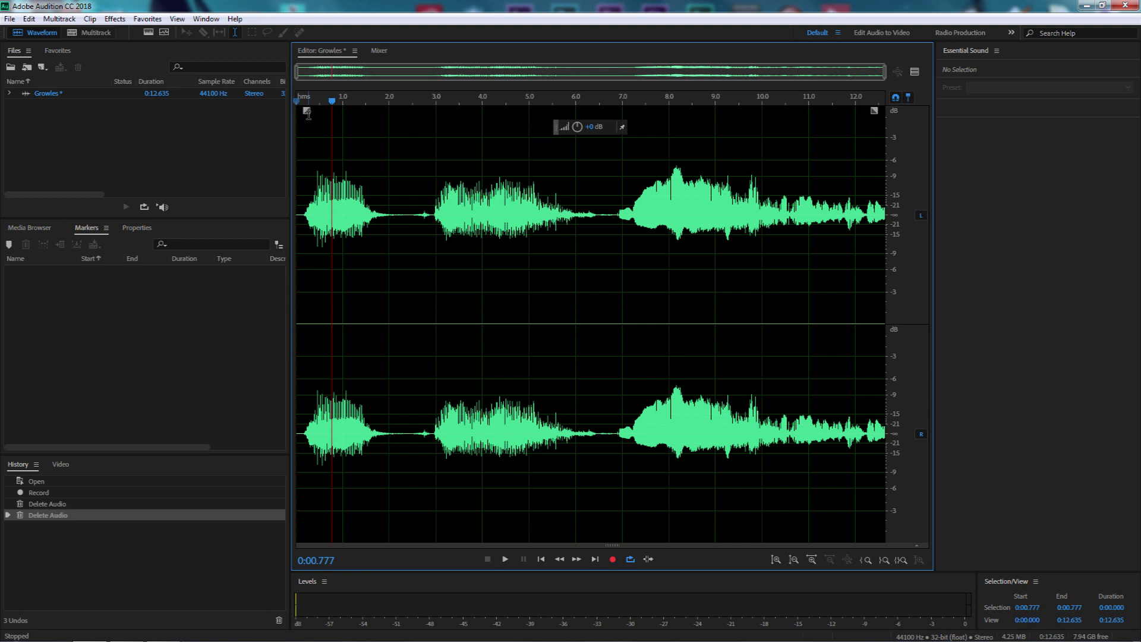
# - Open Amplitude and Compression > Dynamics Processing and reset it to the (Default) preset
pyautogui.click(116, 19)
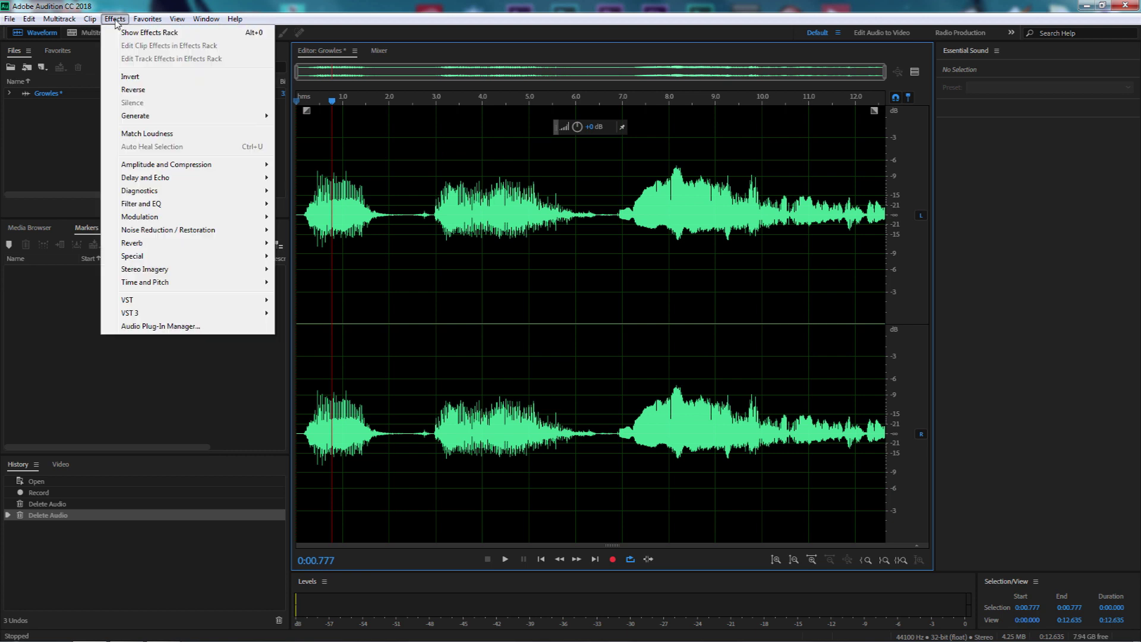
pyautogui.moveTo(148, 166)
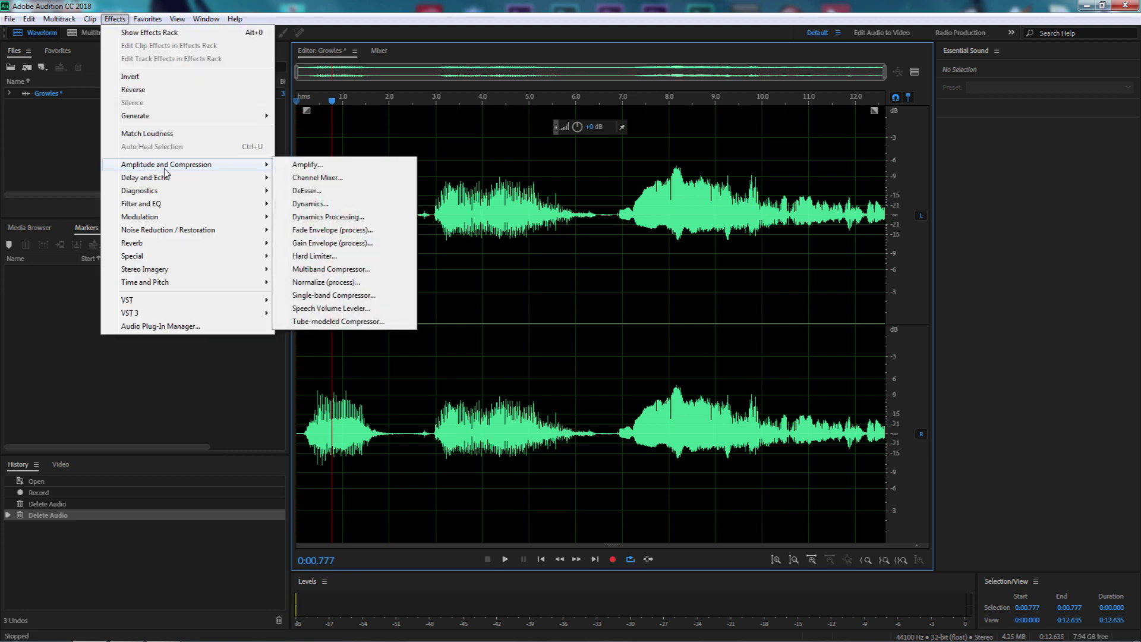
pyautogui.click(305, 217)
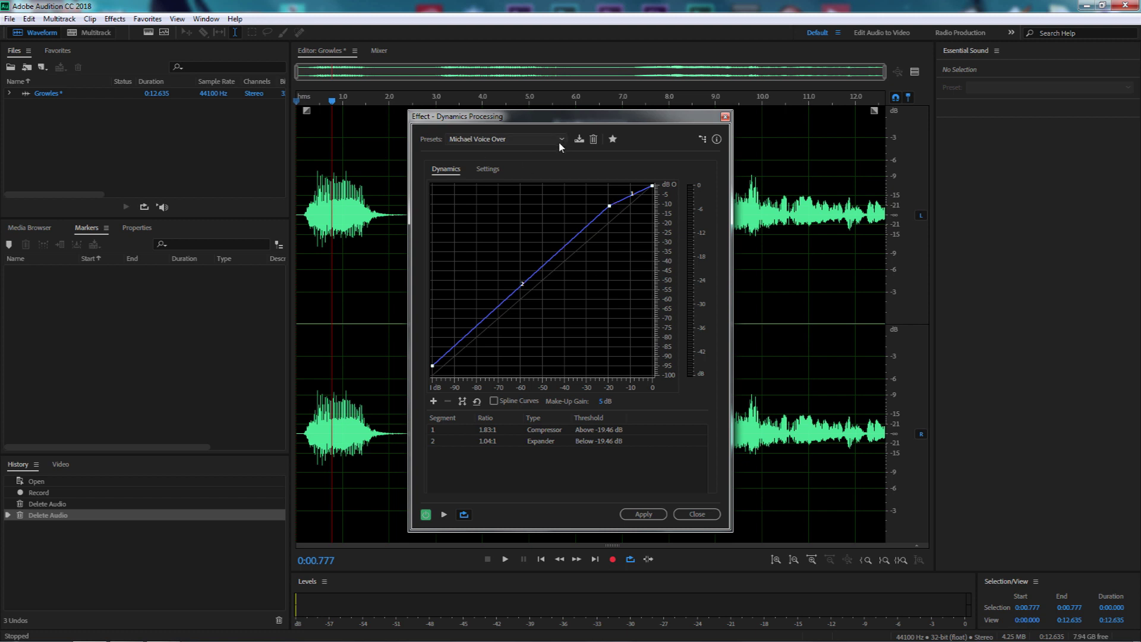
pyautogui.moveTo(615, 213)
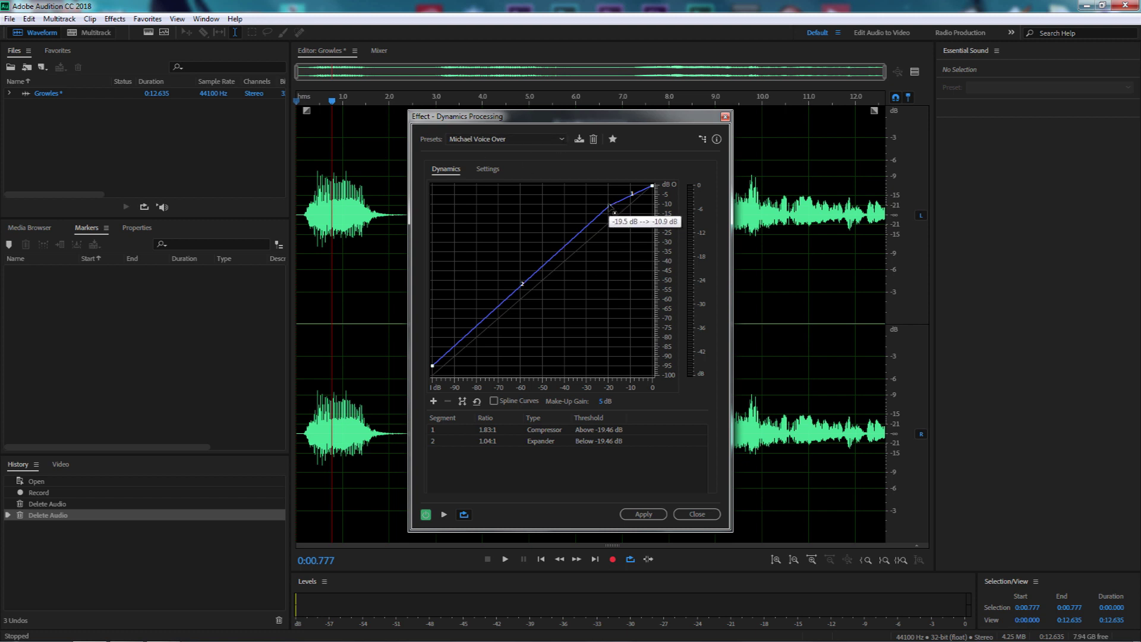
pyautogui.click(561, 140)
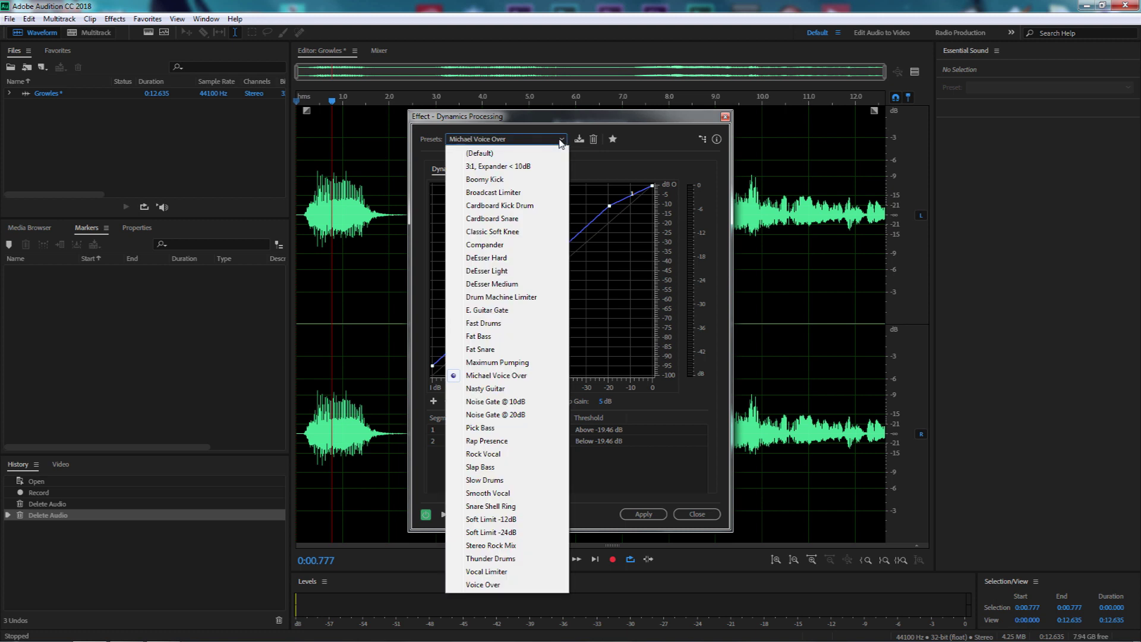
pyautogui.click(522, 154)
# - Bend the curve to 1.71:1 compression above -21.35 dB, preview, and apply it
pyautogui.moveTo(612, 225)
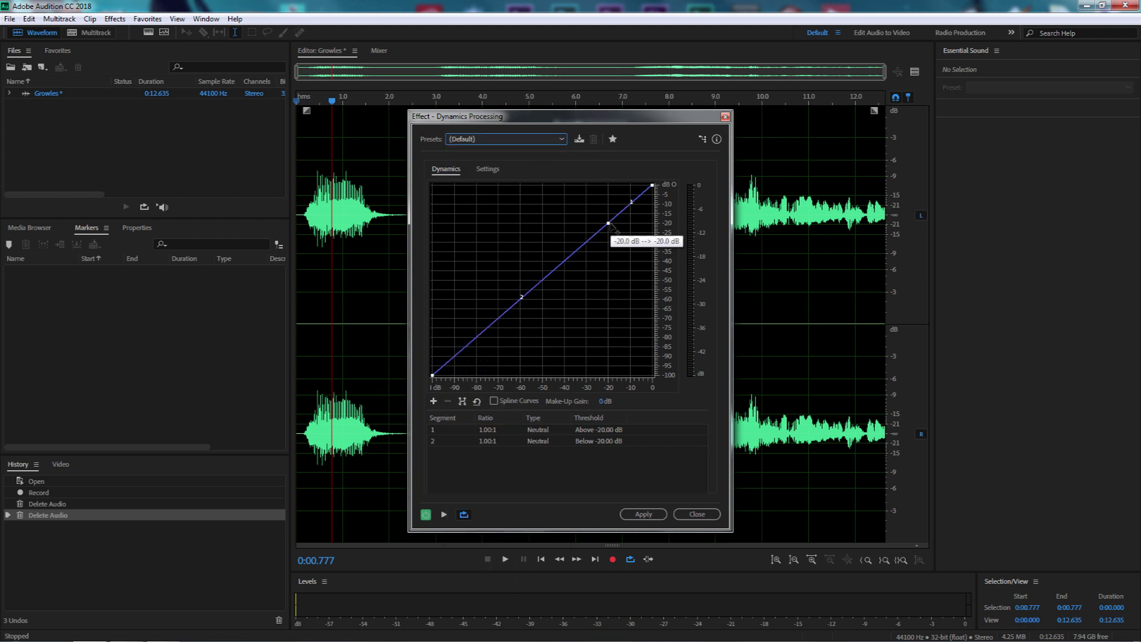
pyautogui.moveTo(609, 225); pyautogui.dragTo(606, 211)
pyautogui.moveTo(605, 210)
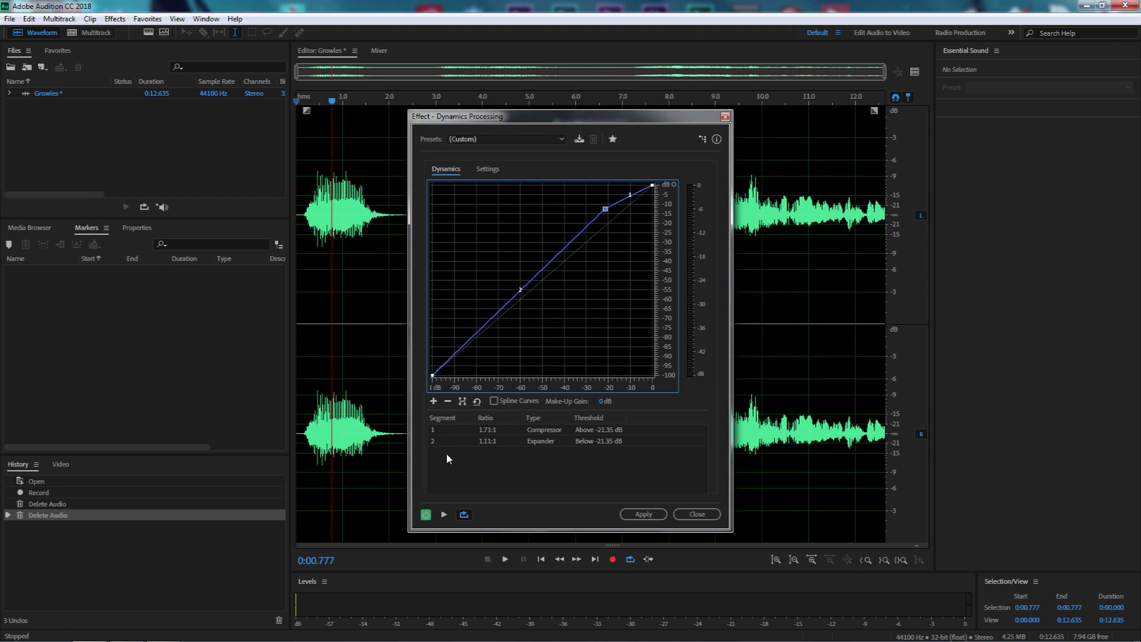
pyautogui.click(444, 515)
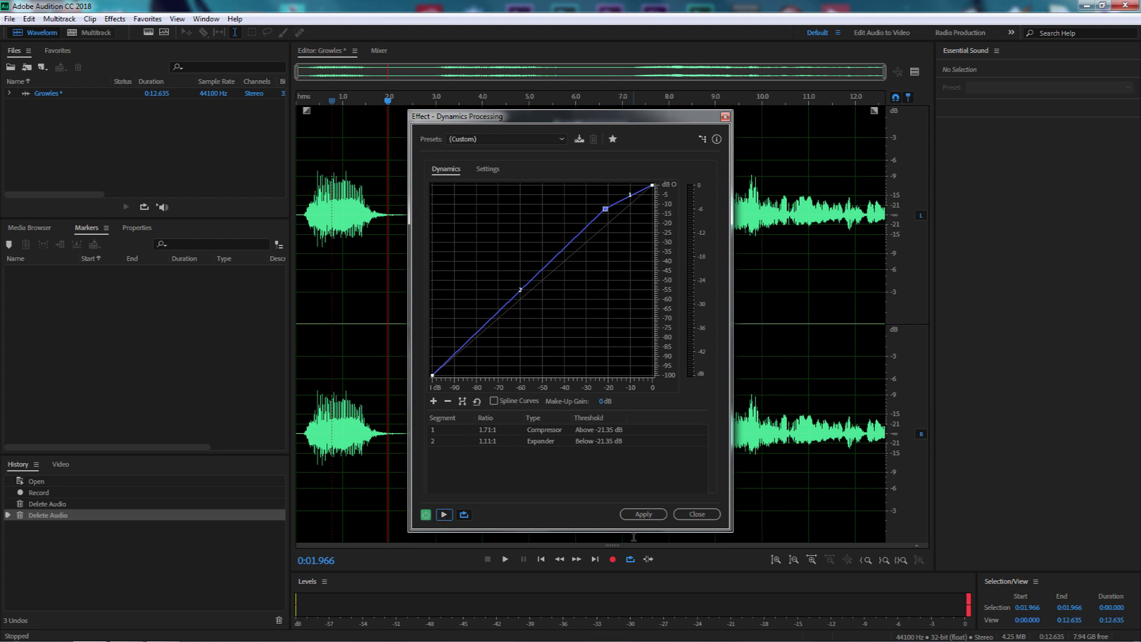
pyautogui.click(642, 515)
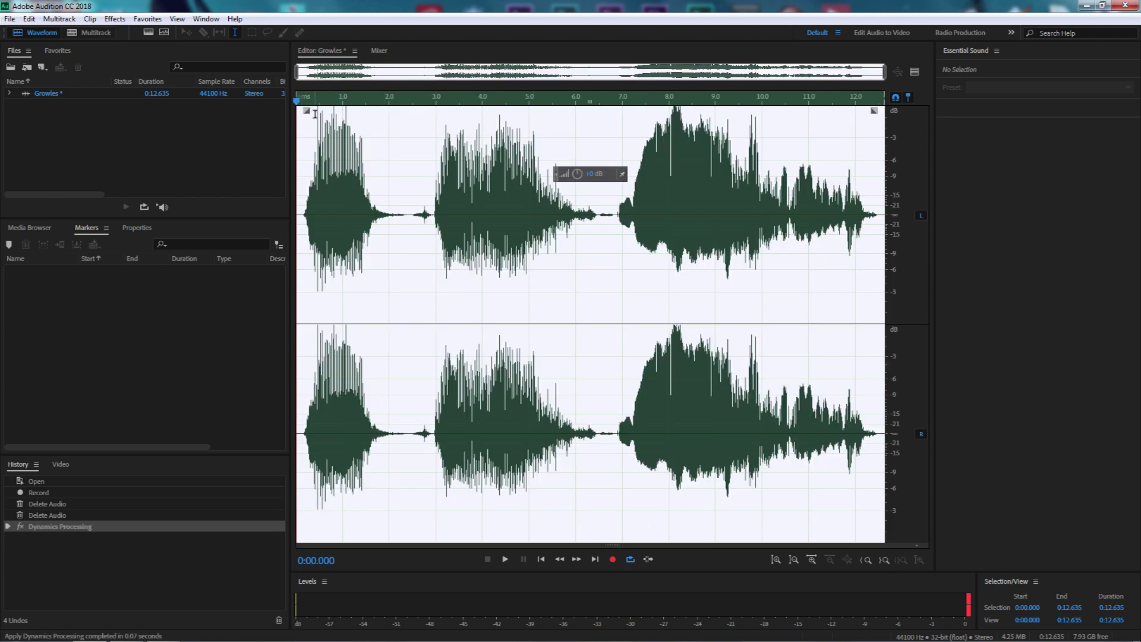
# - Clear the whole-file selection and play back the dynamics-processed growls
pyautogui.click(311, 143)
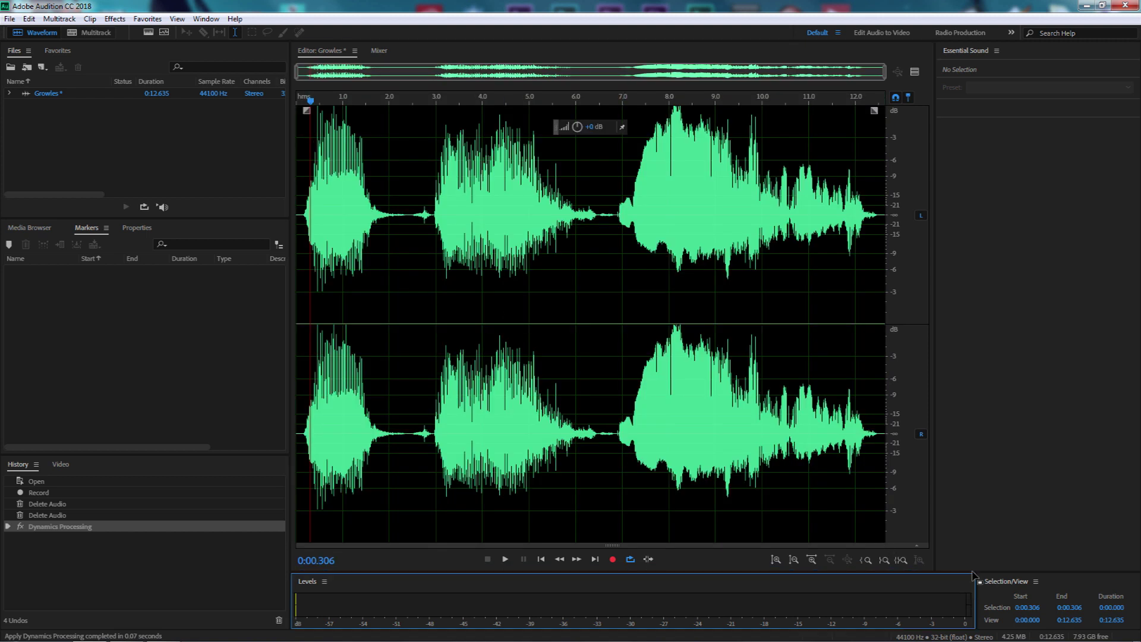
pyautogui.press('space')
pyautogui.press('space')
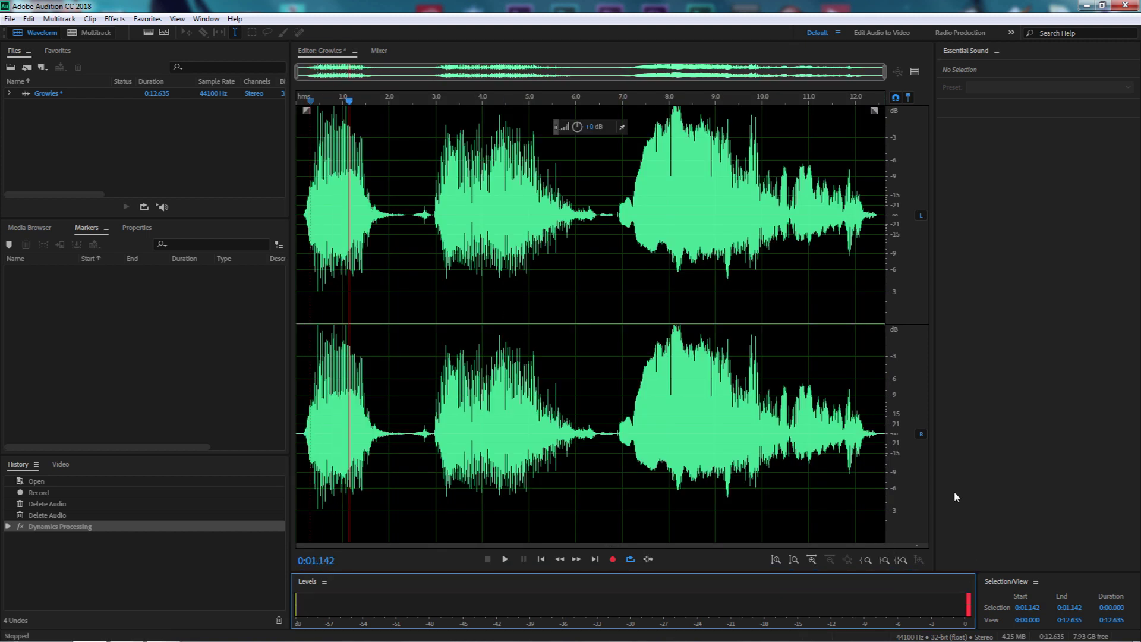
pyautogui.hotkey('alt', '8')
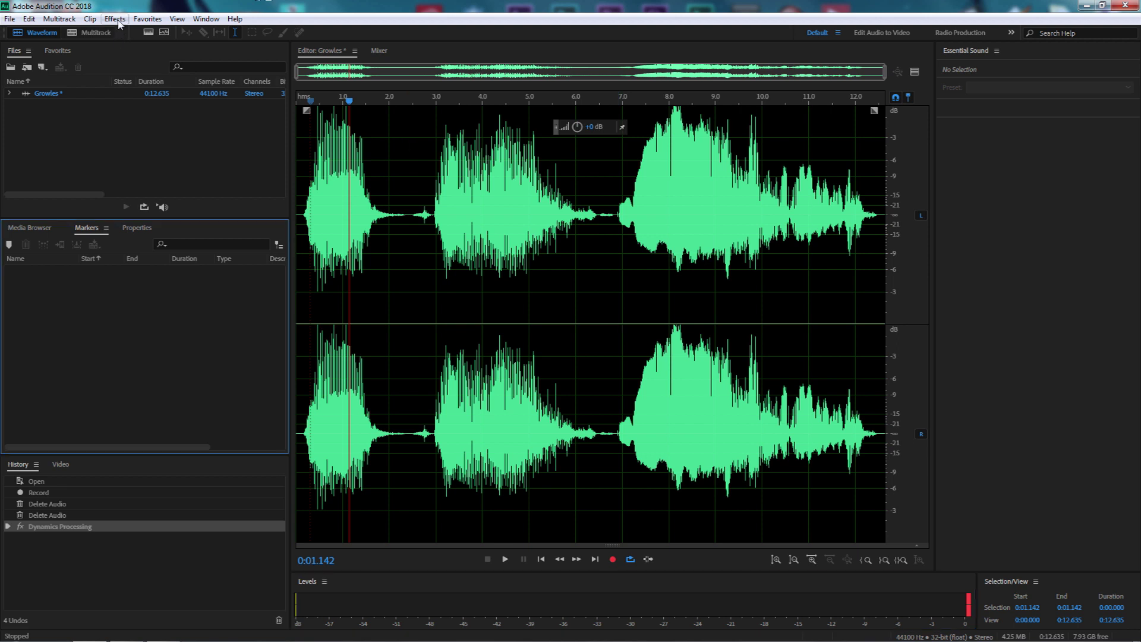
# - Apply Normalize to the growls at 95.8% across all channels
pyautogui.click(115, 19)
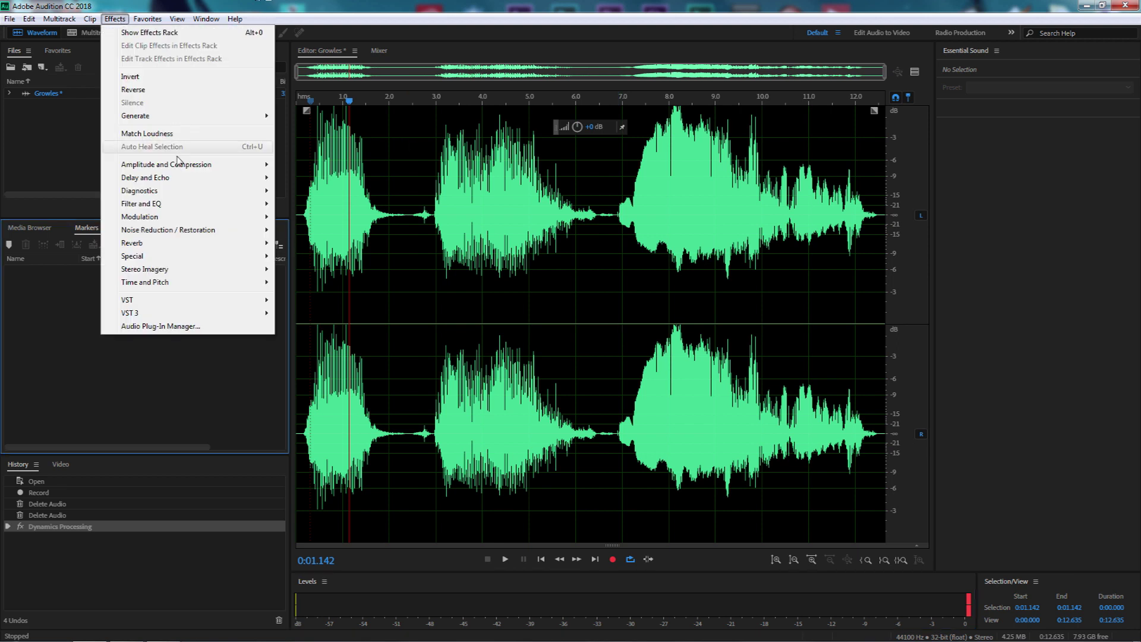
pyautogui.moveTo(173, 166)
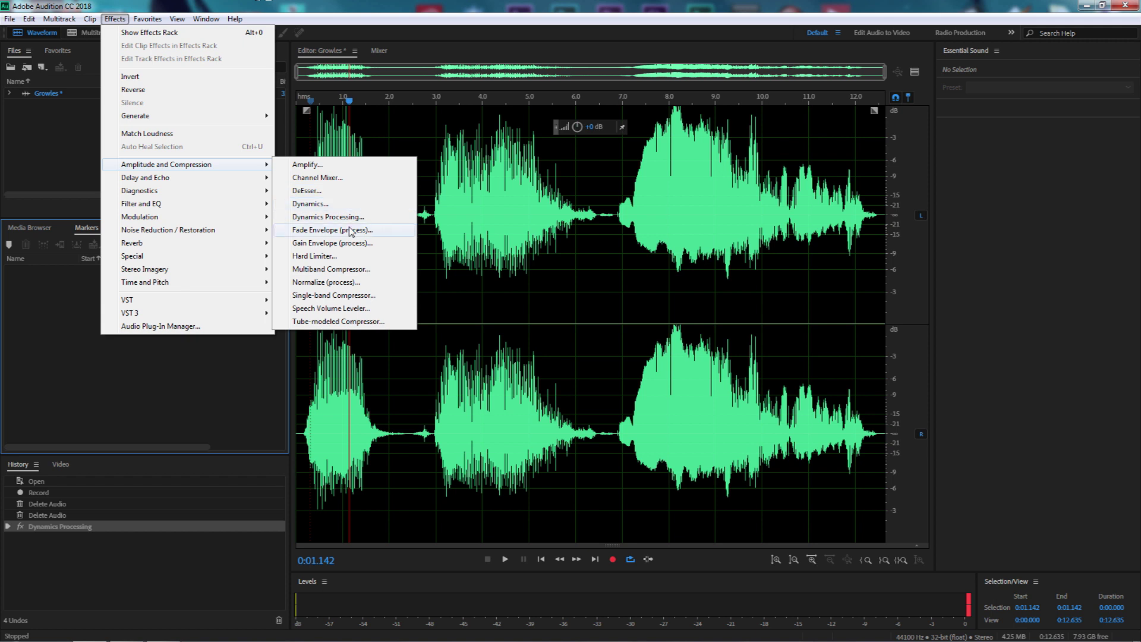
pyautogui.click(309, 283)
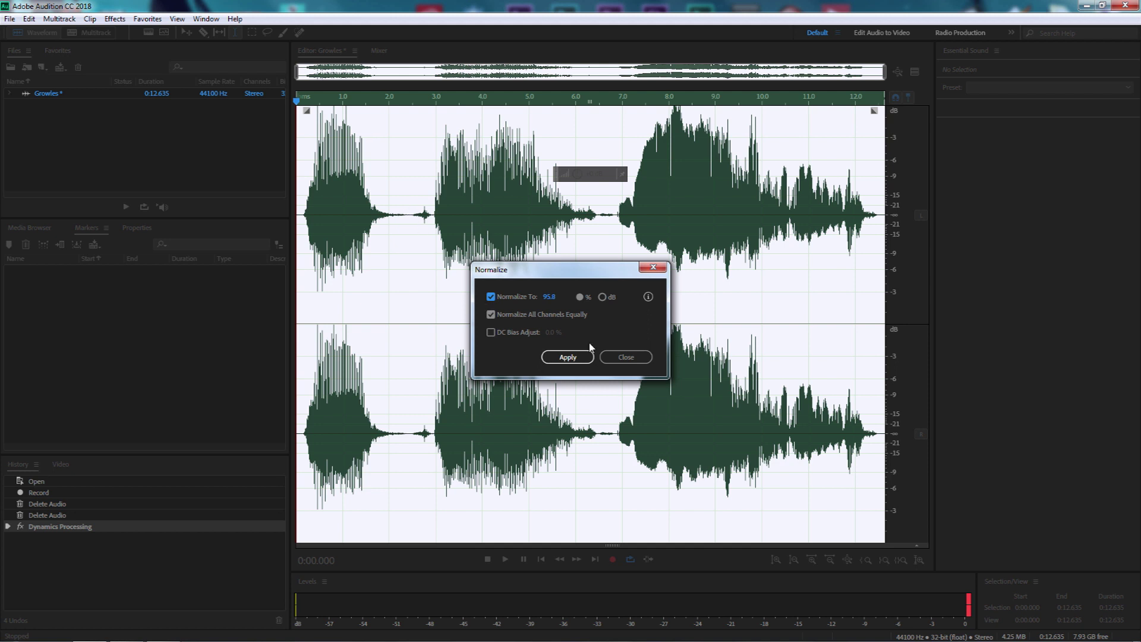
pyautogui.click(568, 357)
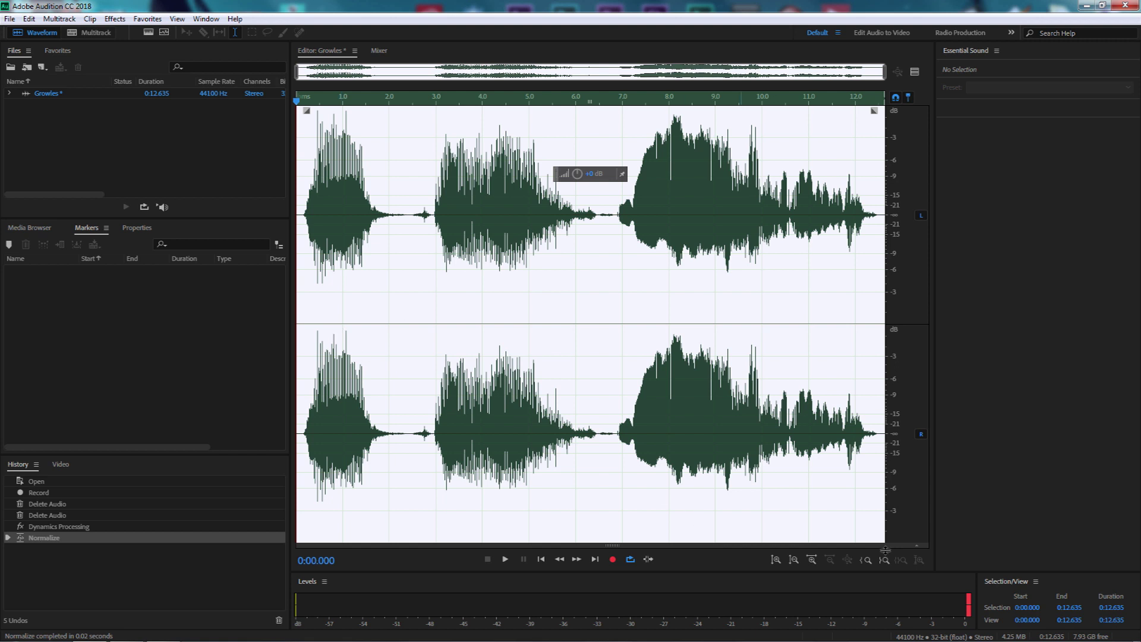
# - Reset the level meter's clip indicator and play the normalized growls to check the level
pyautogui.click(969, 601)
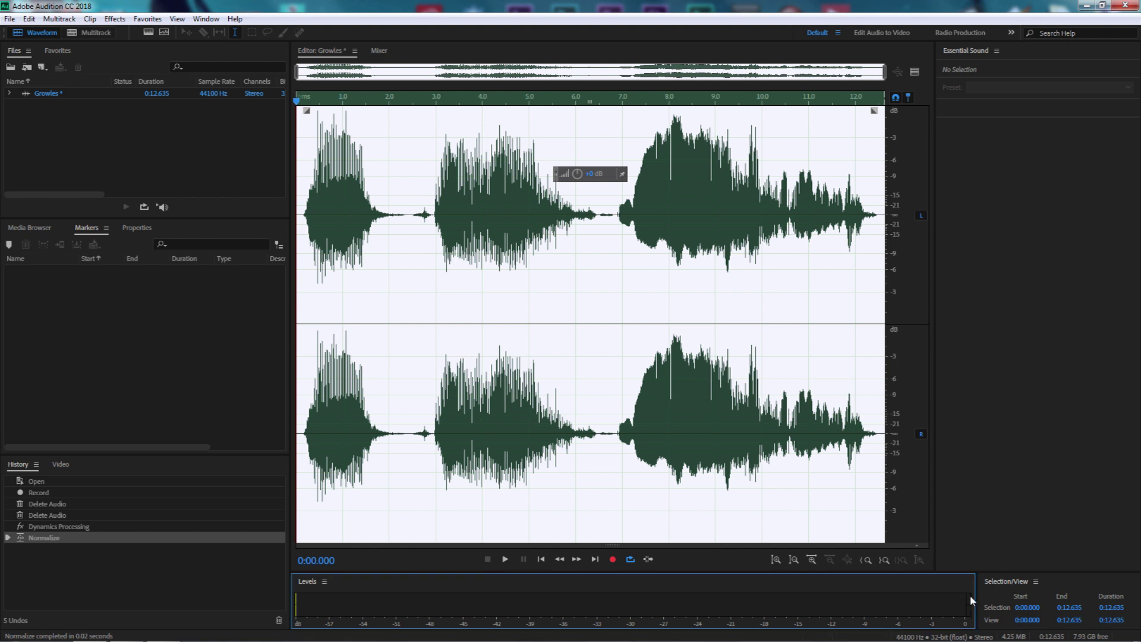
pyautogui.press('space')
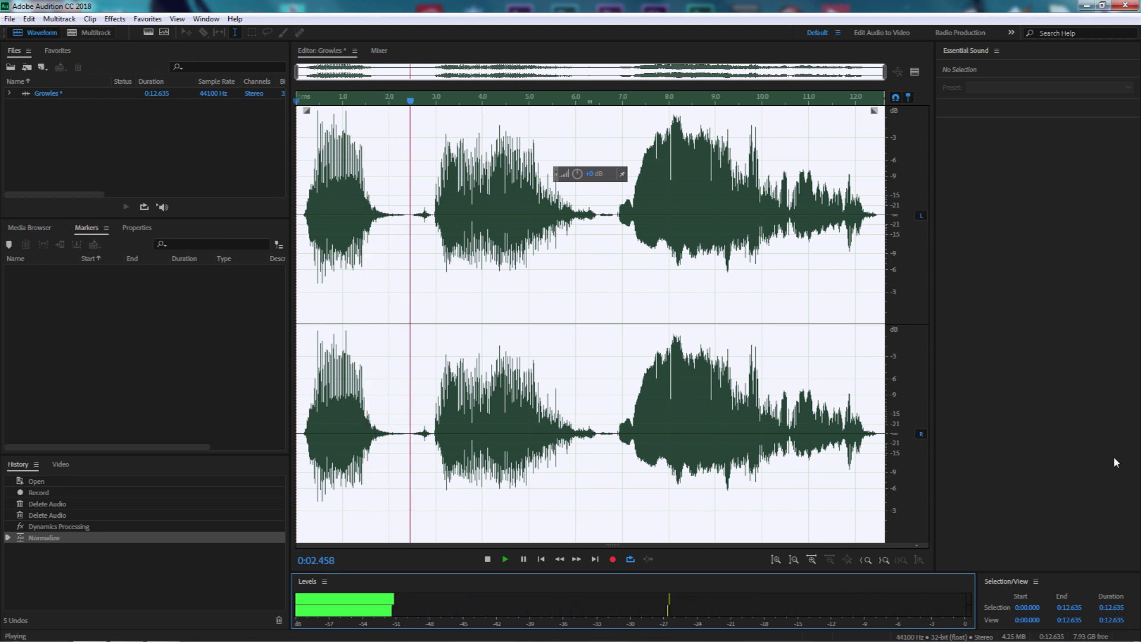
pyautogui.press('space')
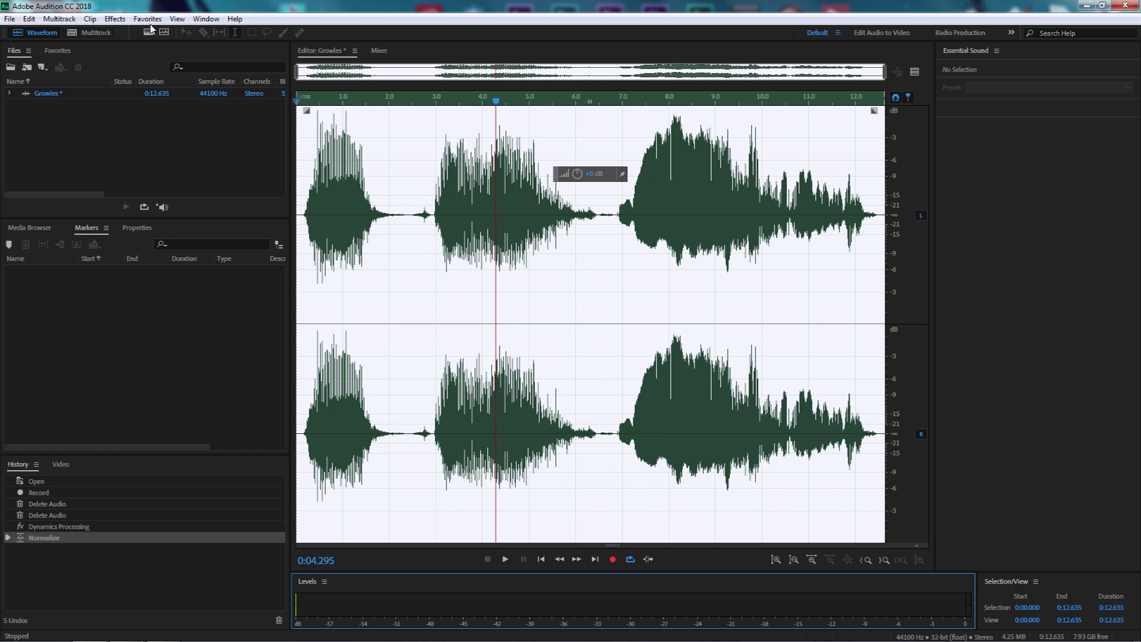
# - Open the Krotos DehumaniserSimpleMonsters VST effect on the Growles audio
pyautogui.click(115, 19)
pyautogui.moveTo(210, 300)
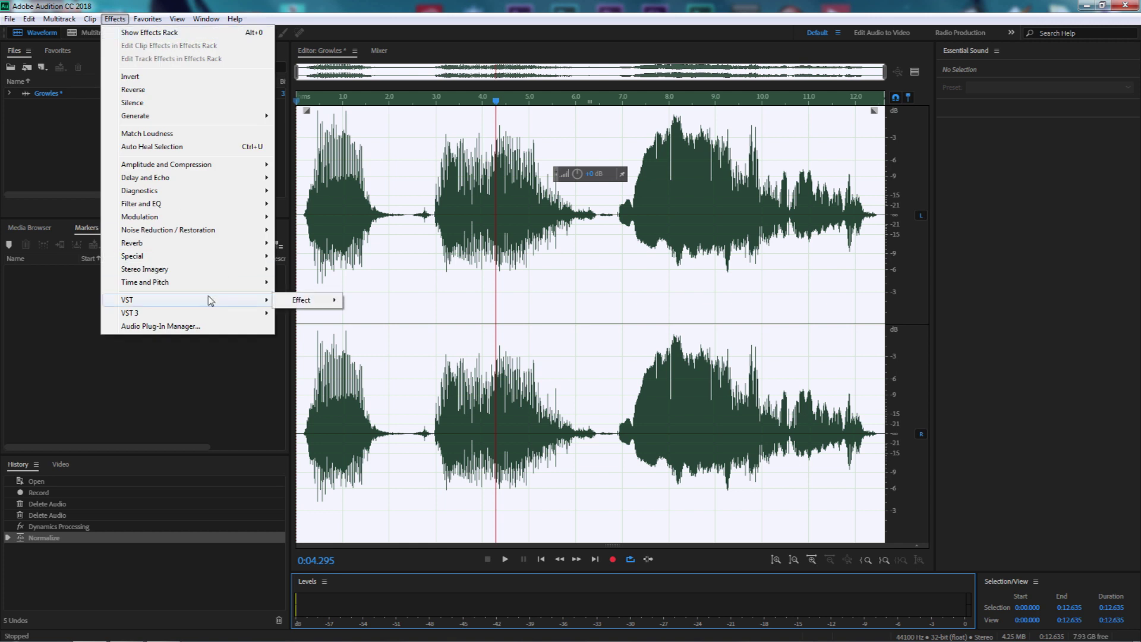
pyautogui.moveTo(317, 303)
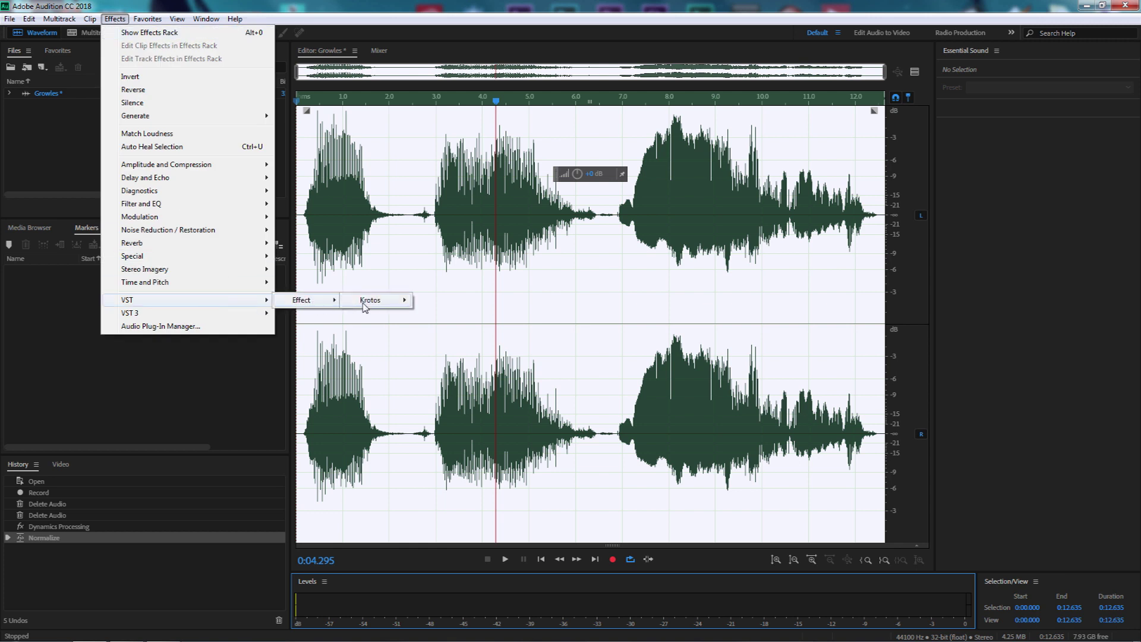
pyautogui.moveTo(364, 306)
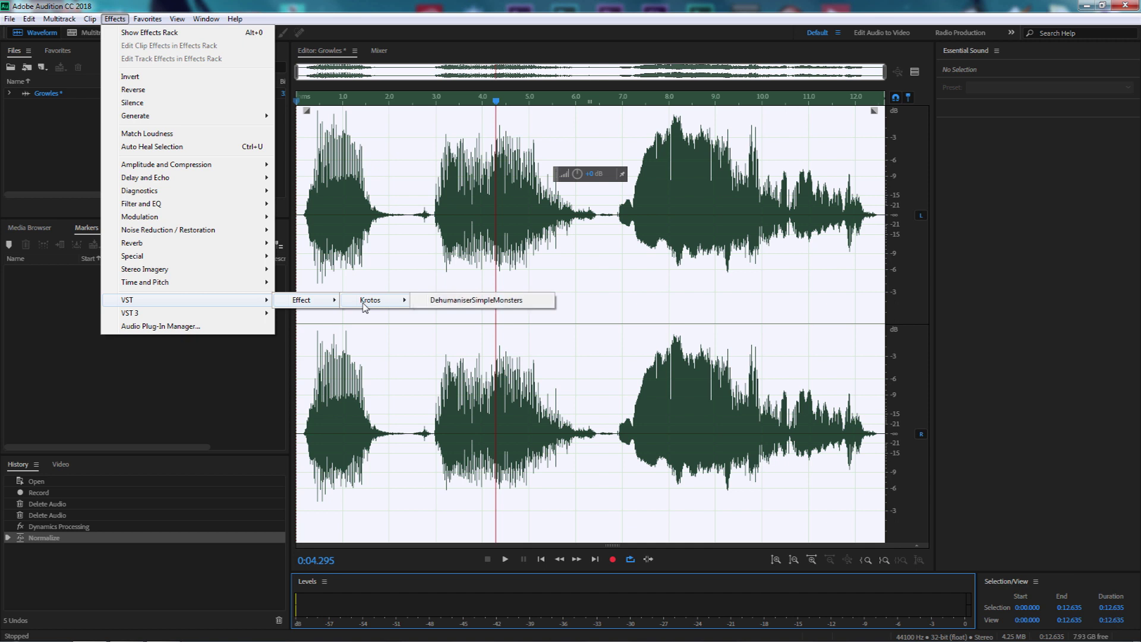
pyautogui.click(453, 302)
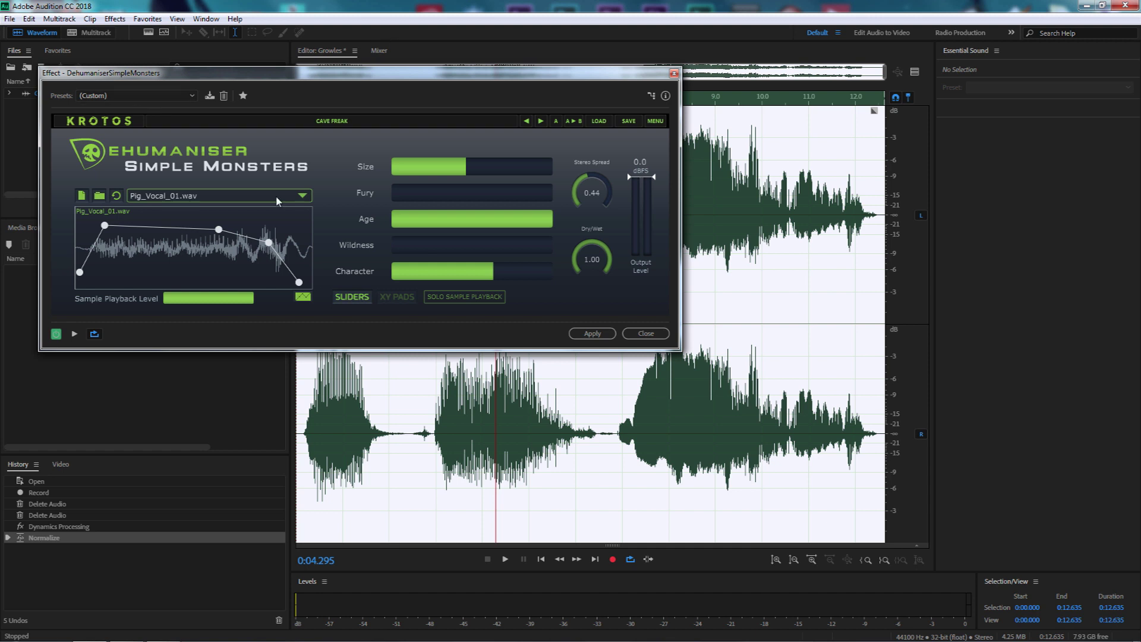
# - Raise Fury, lower Size, and browse the saved presets and source sample list
pyautogui.click(418, 194)
pyautogui.moveTo(418, 195); pyautogui.dragTo(451, 194)
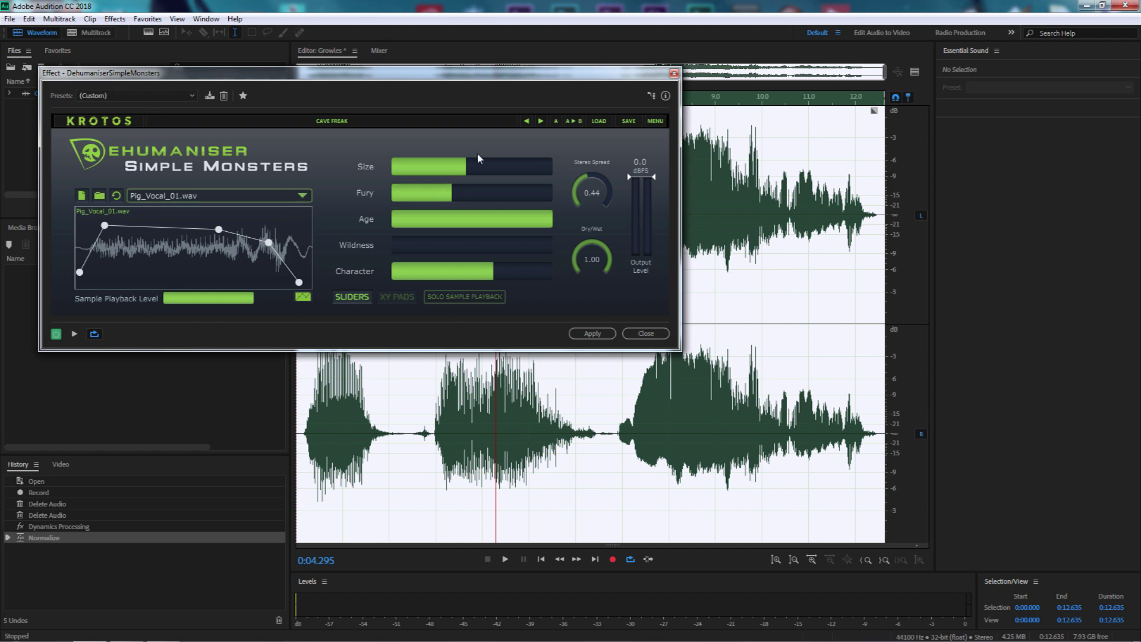
pyautogui.click(448, 167)
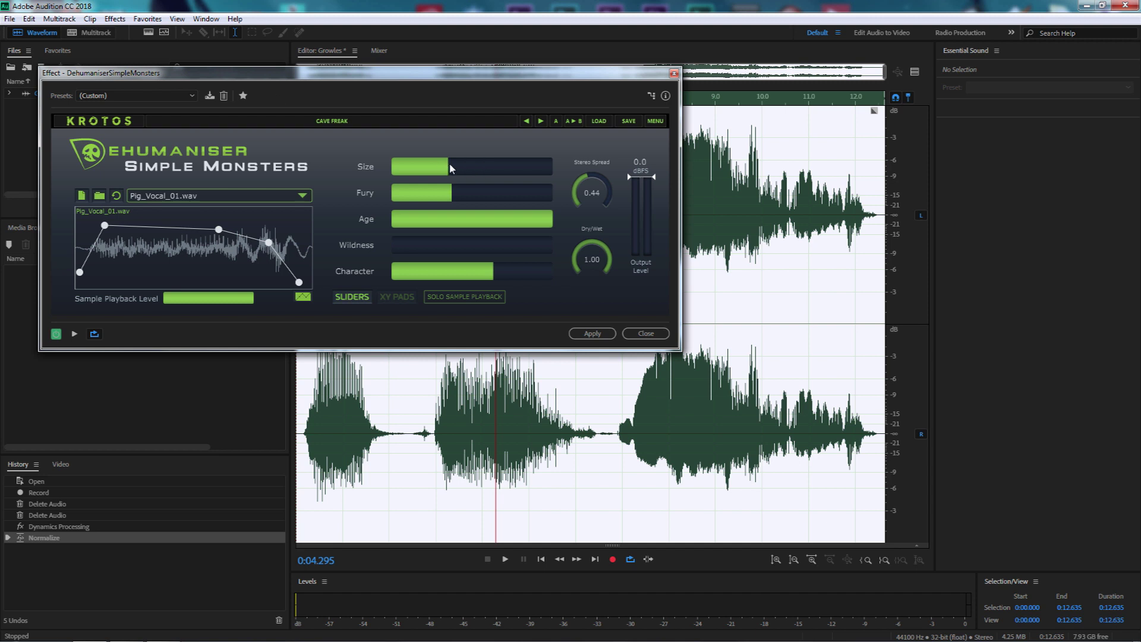
pyautogui.click(192, 97)
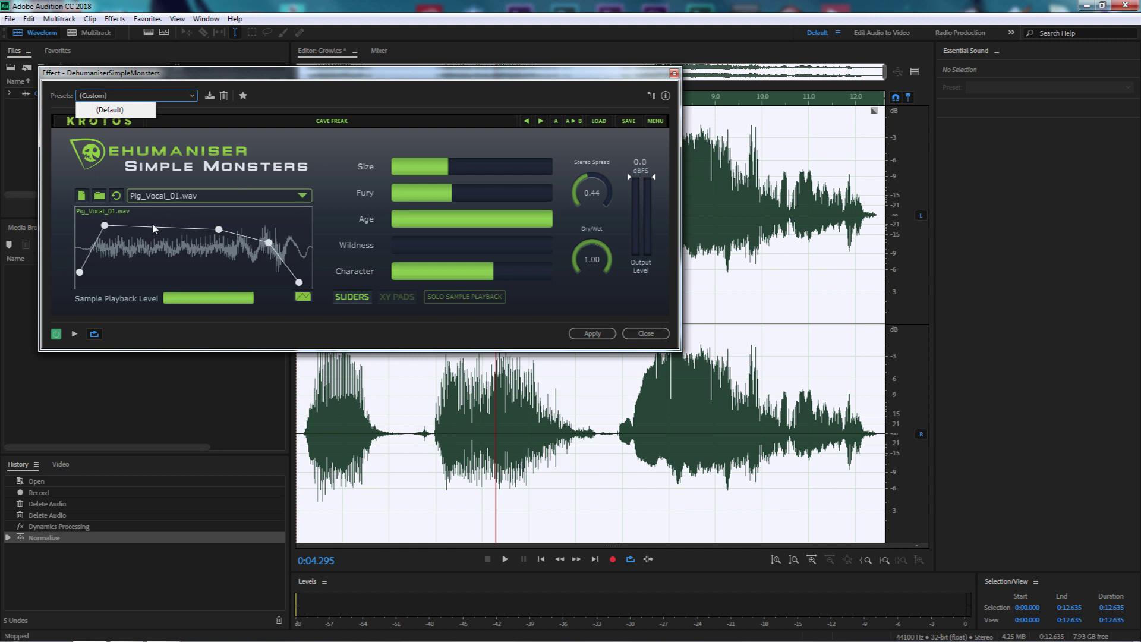
pyautogui.click(215, 194)
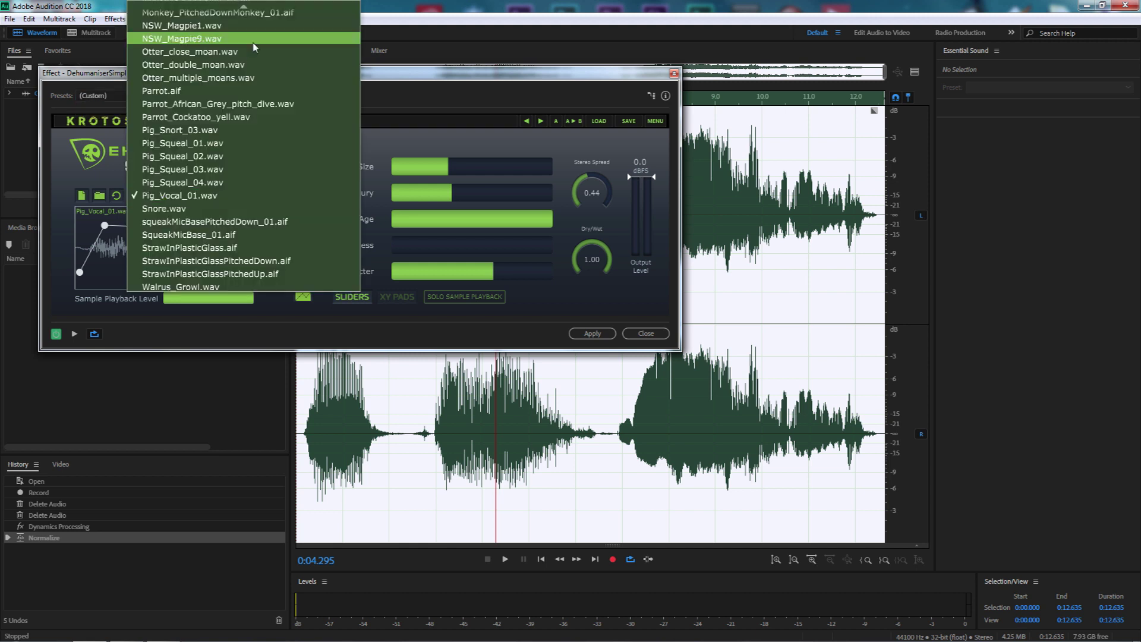
pyautogui.moveTo(257, 8)
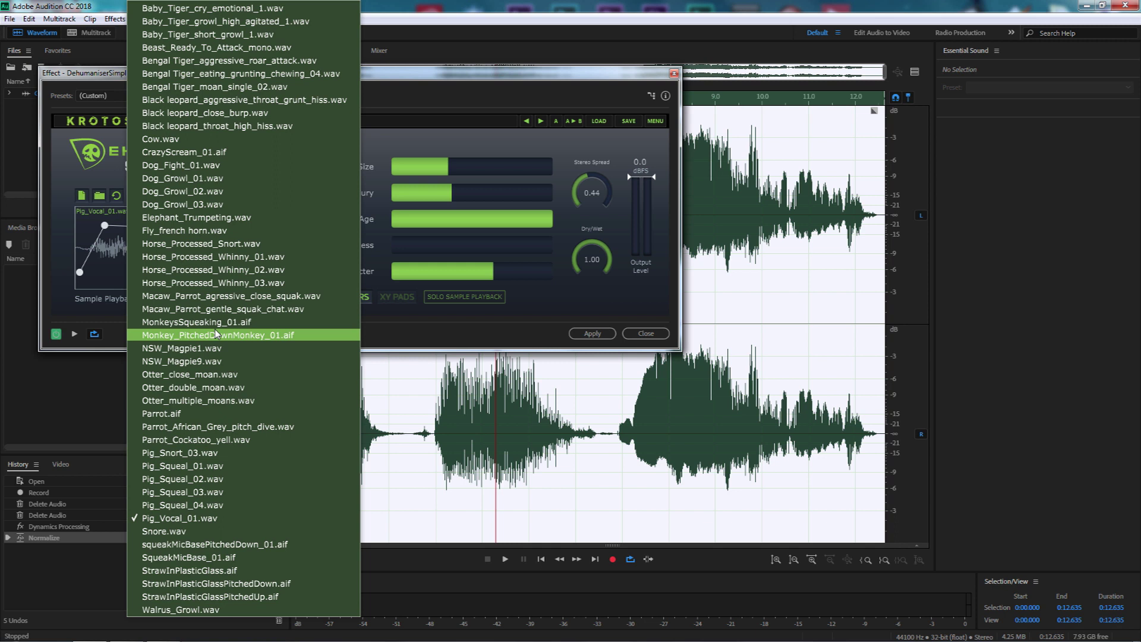
# - Dismiss the sample list and load the Growls and Roars > Elephant Monster preset
pyautogui.press('Escape')
pyautogui.click(333, 121)
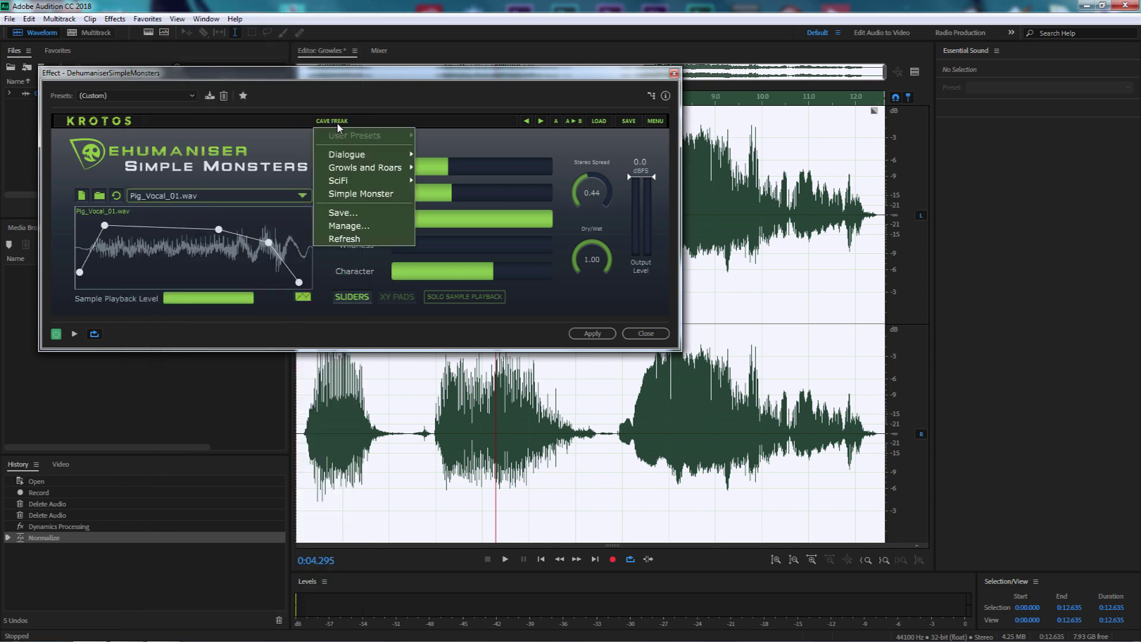
pyautogui.moveTo(346, 159)
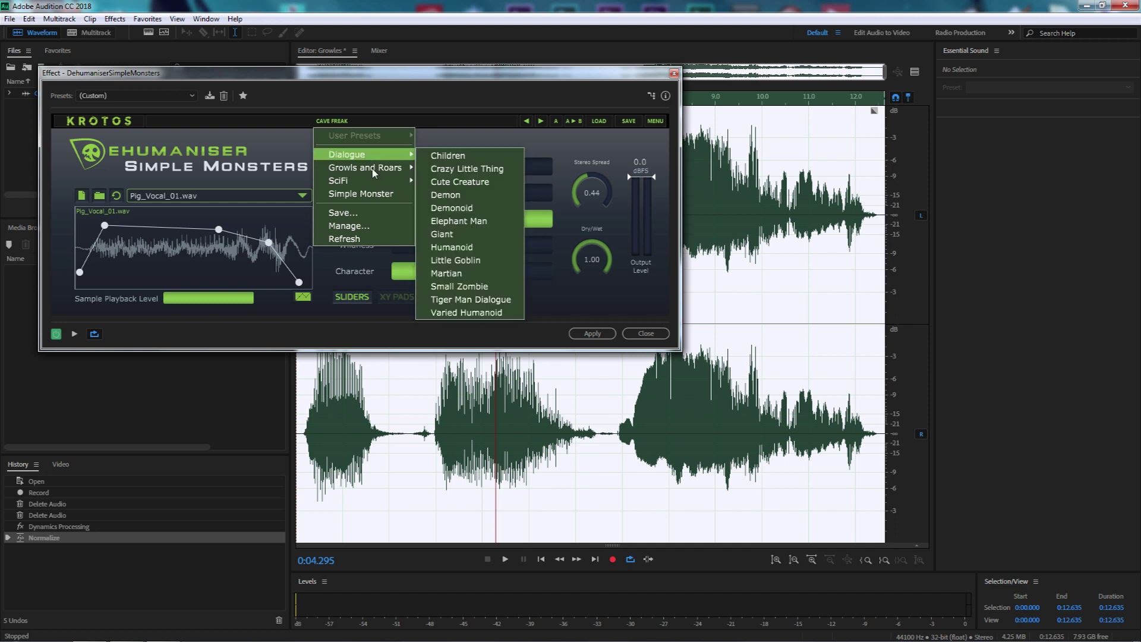
pyautogui.moveTo(373, 172)
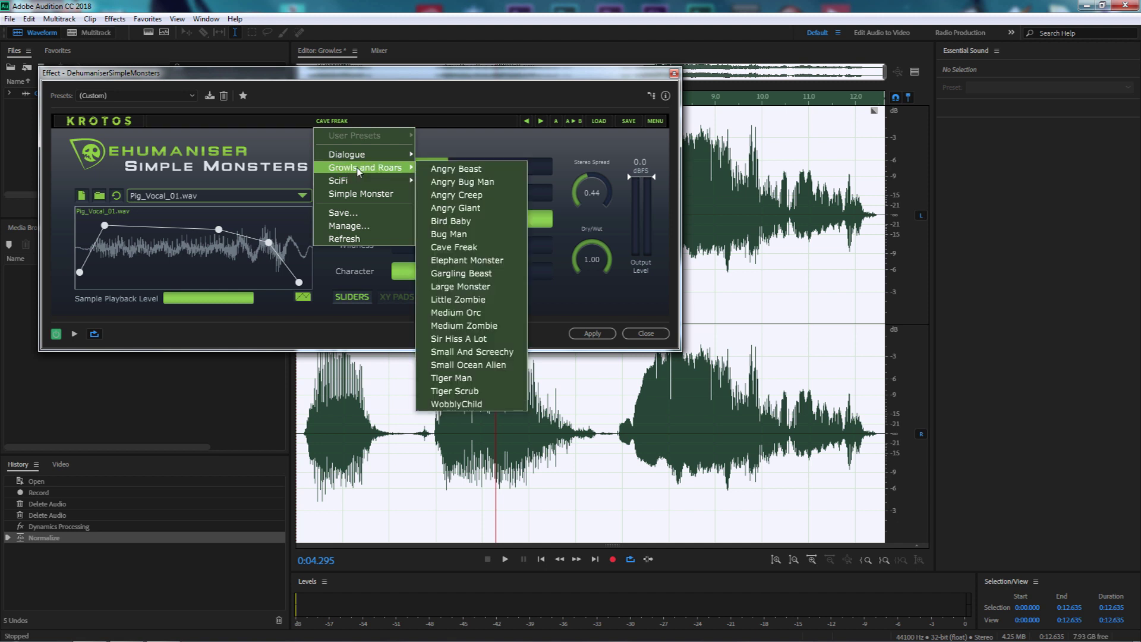
pyautogui.click(479, 261)
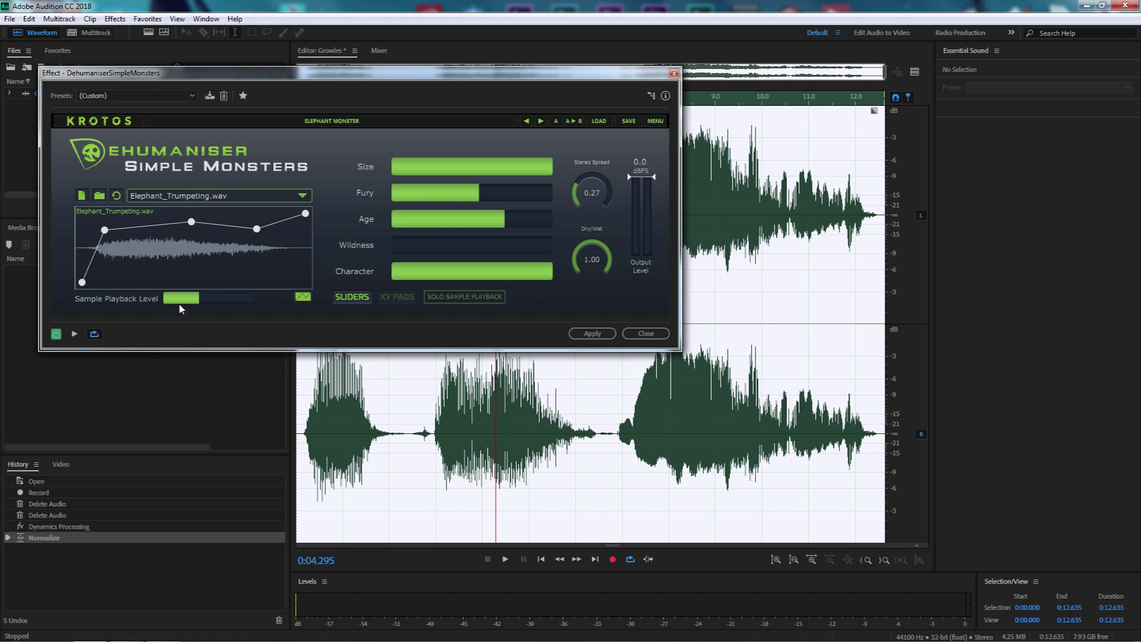
# - Raise the Sample Playback Level slider, then preview and stop the Elephant Monster sound
pyautogui.moveTo(208, 302); pyautogui.dragTo(241, 302)
pyautogui.click(75, 334)
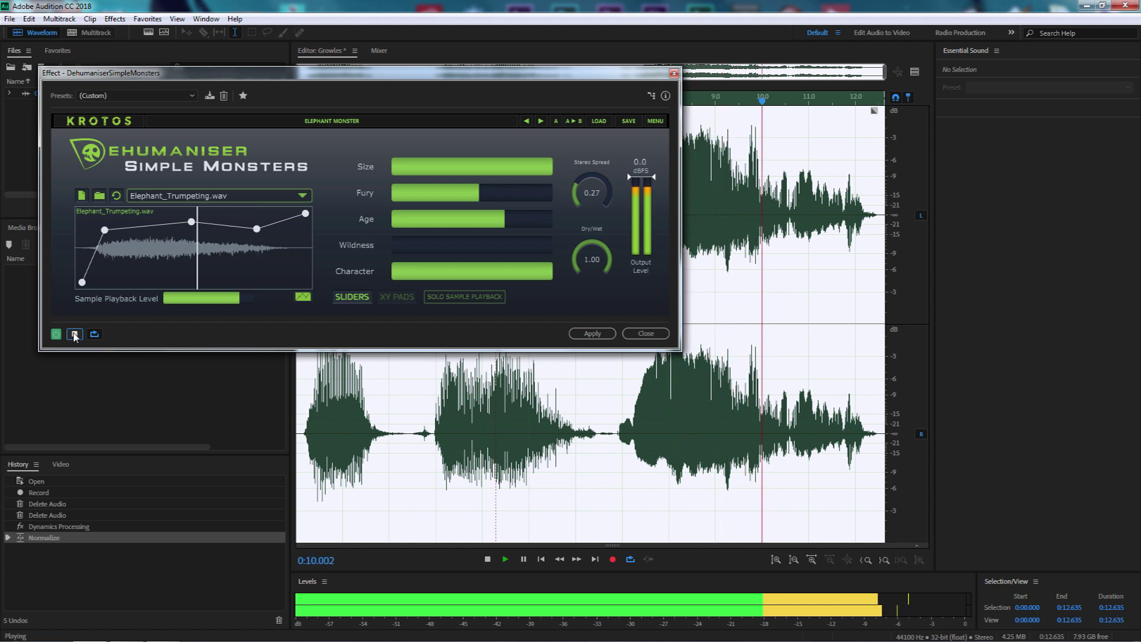
pyautogui.click(75, 334)
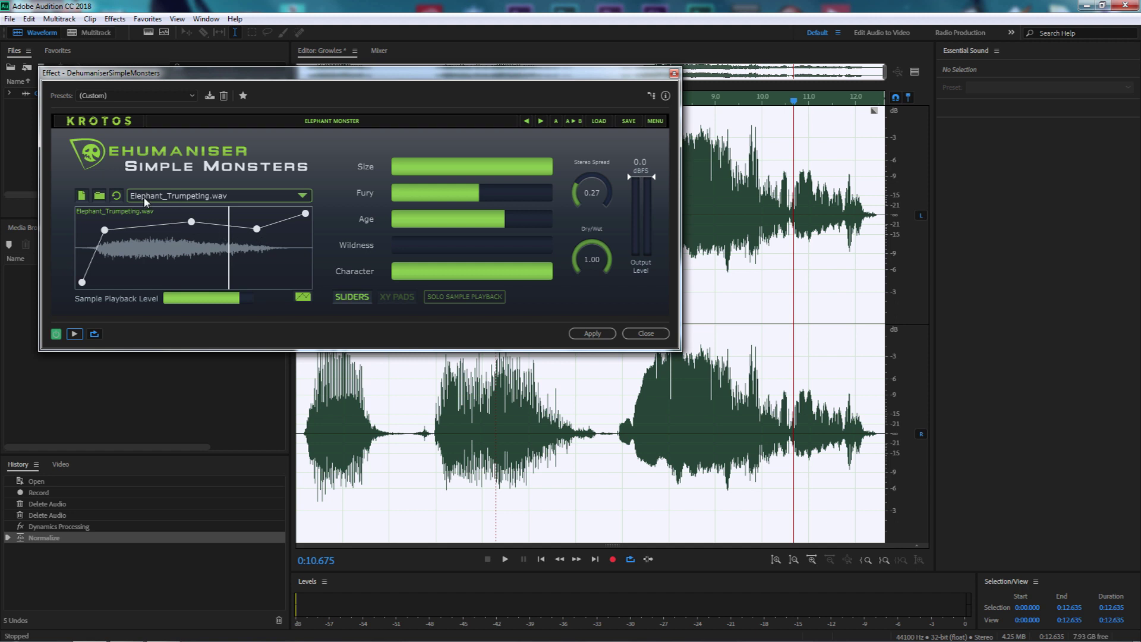
# - Pick Pig_Vocal_01.wav as the source sample, then start and stop a preview
pyautogui.click(299, 196)
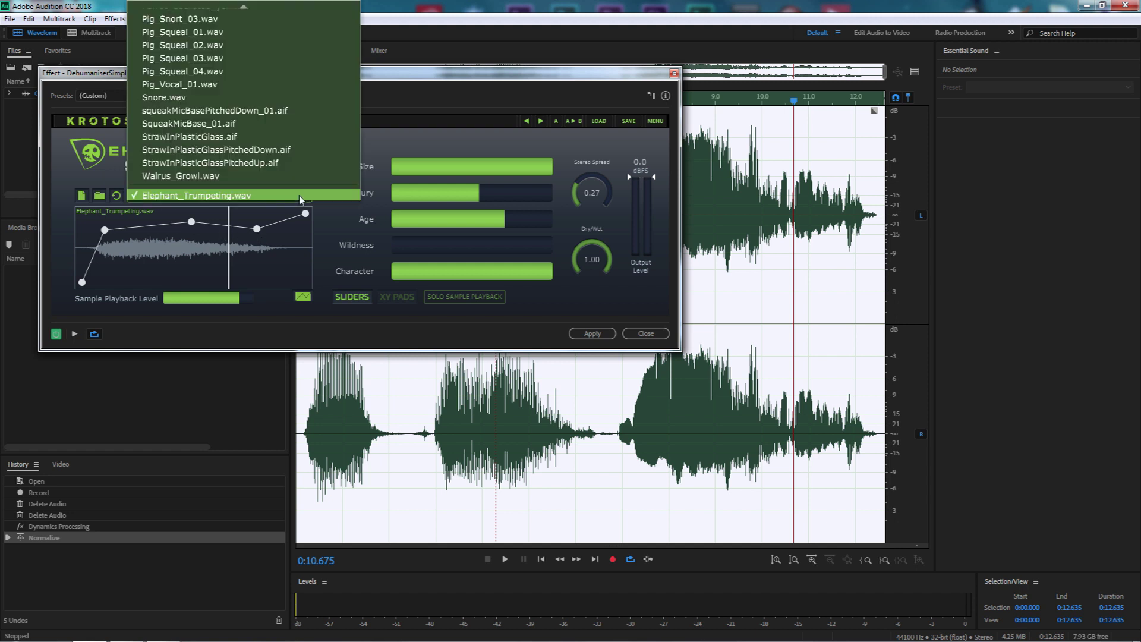
pyautogui.click(177, 84)
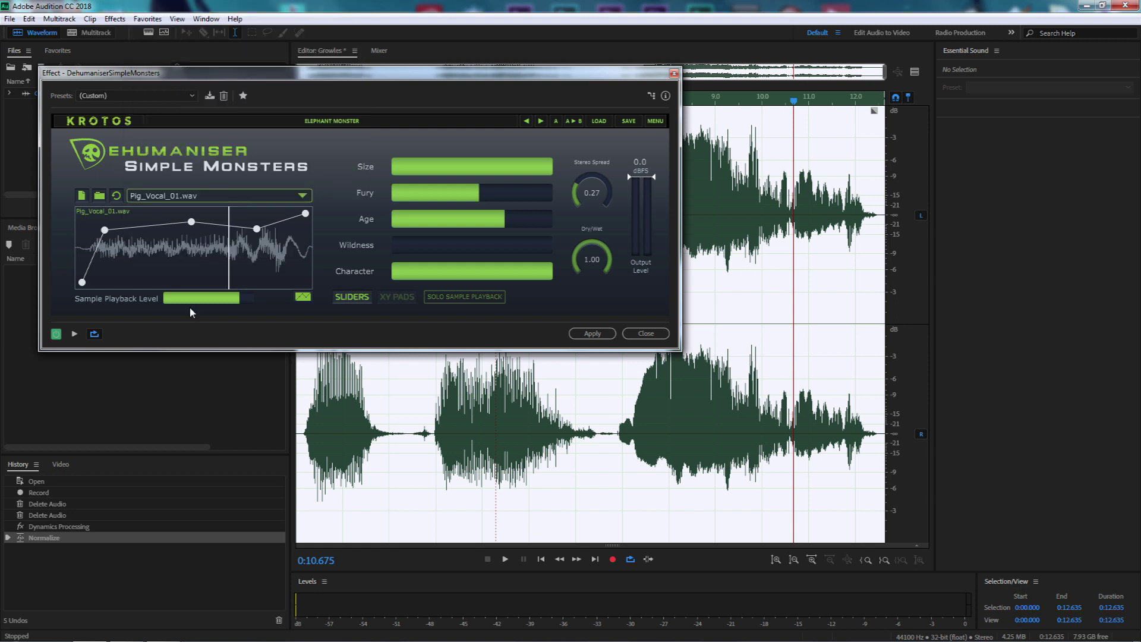
pyautogui.click(74, 334)
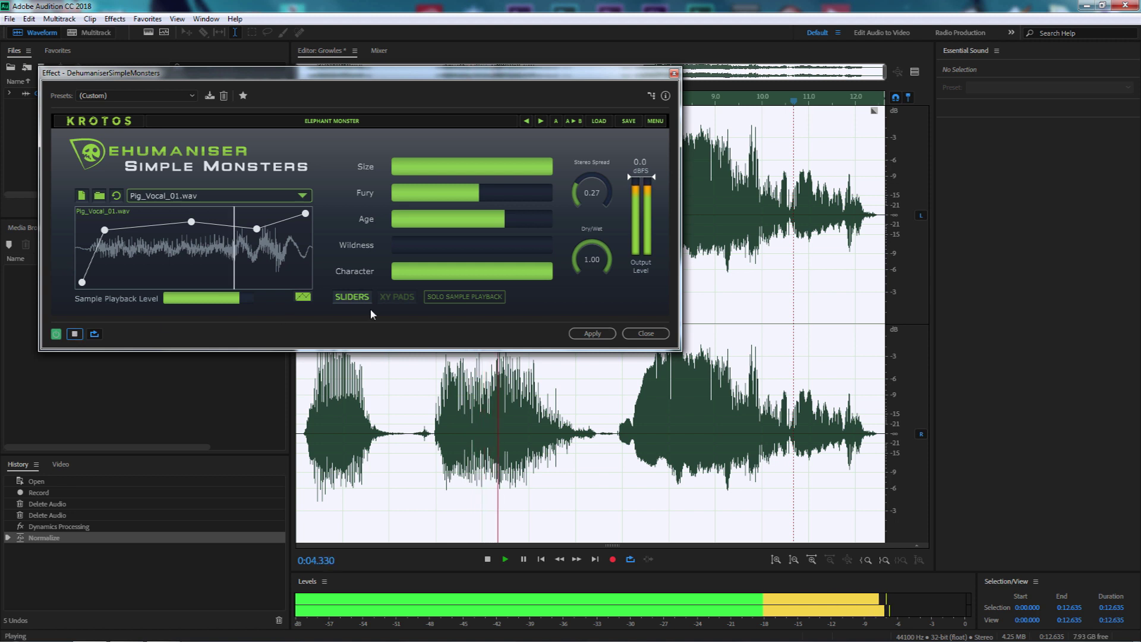
pyautogui.press('space')
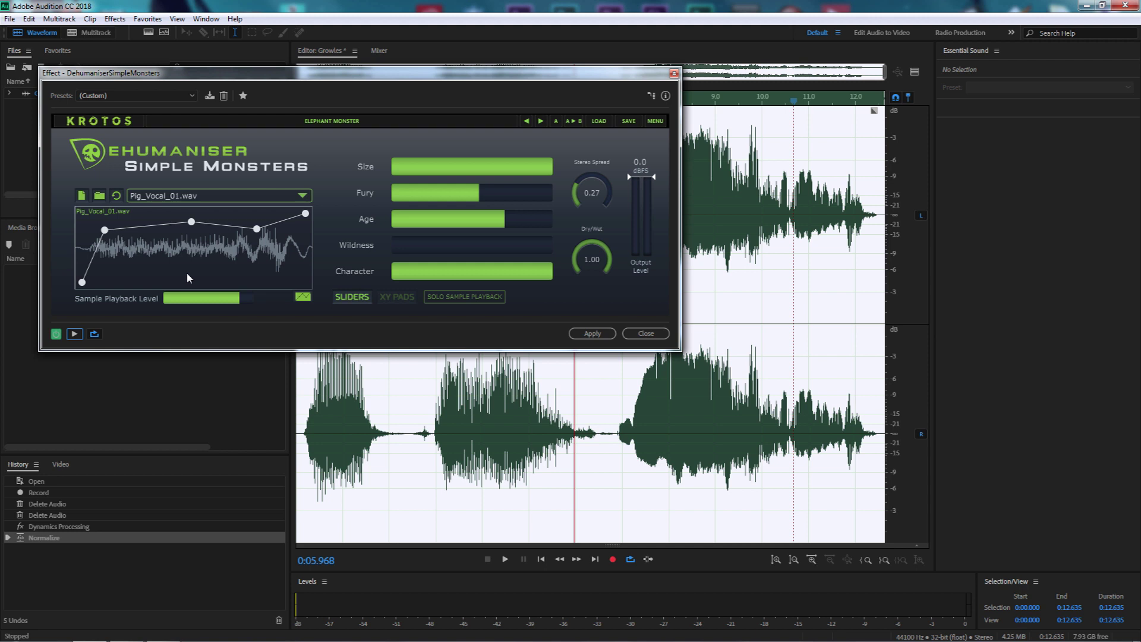
# - While previewing, push Fury near full, Wildness to two-thirds, spread 0.47, Character 40%, lower playback level
pyautogui.click(75, 334)
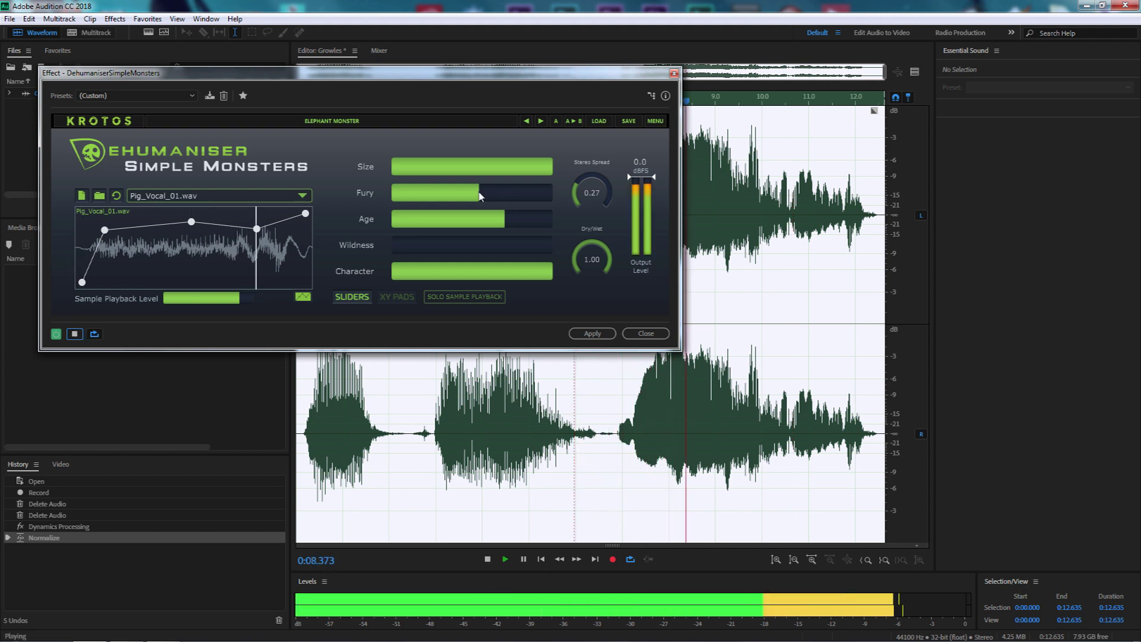
pyautogui.moveTo(481, 196); pyautogui.dragTo(557, 218)
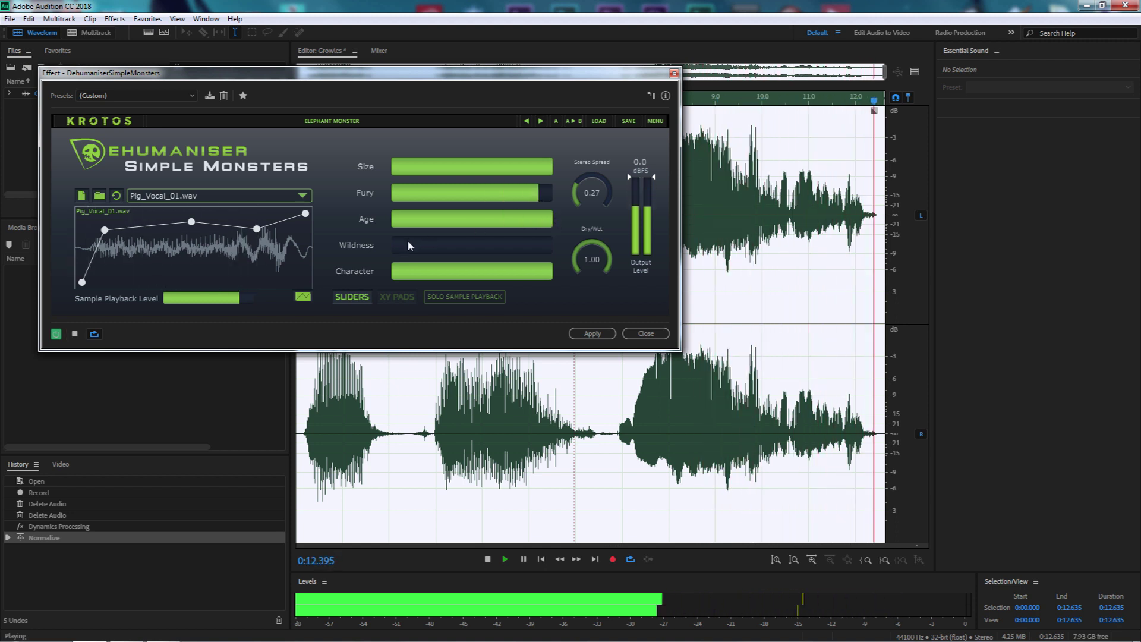
pyautogui.moveTo(402, 244); pyautogui.dragTo(546, 247)
pyautogui.moveTo(591, 187); pyautogui.dragTo(580, 165)
pyautogui.moveTo(552, 271); pyautogui.dragTo(455, 272)
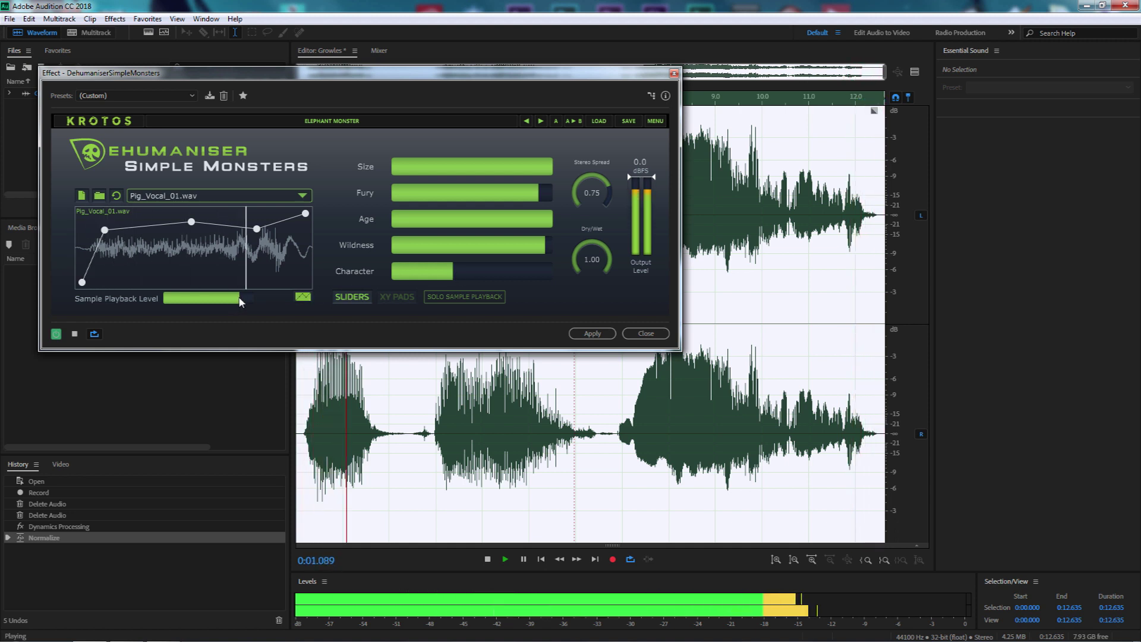
pyautogui.moveTo(241, 301); pyautogui.dragTo(226, 304)
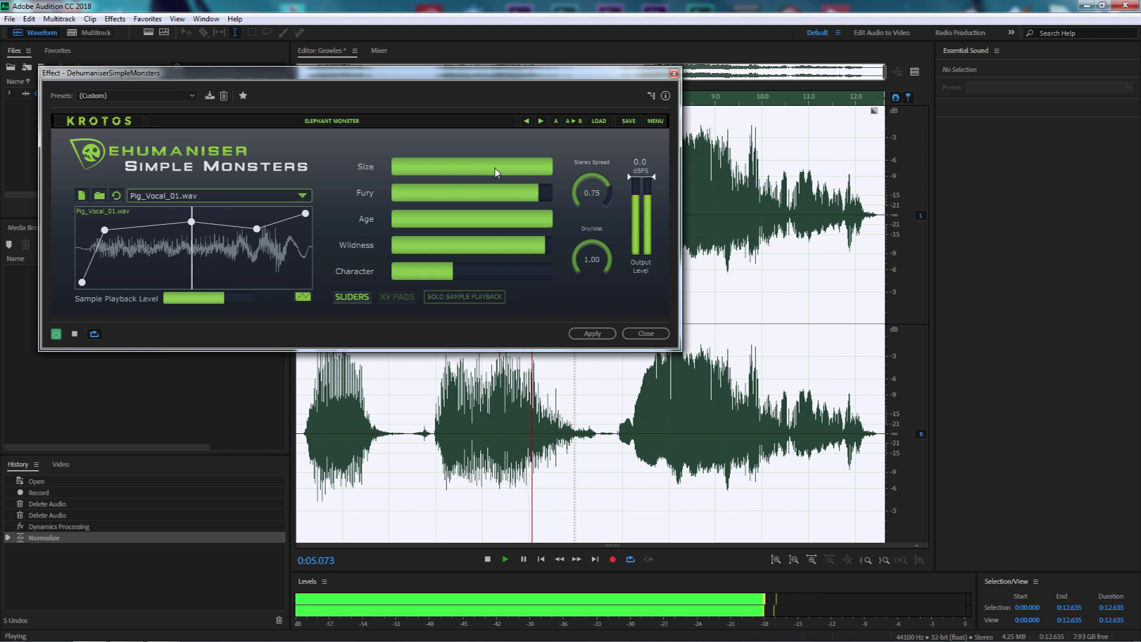
# - Reduce Size to about 40%, push Fury to maximum, stop the preview, and adjust Age
pyautogui.moveTo(497, 172); pyautogui.dragTo(455, 194)
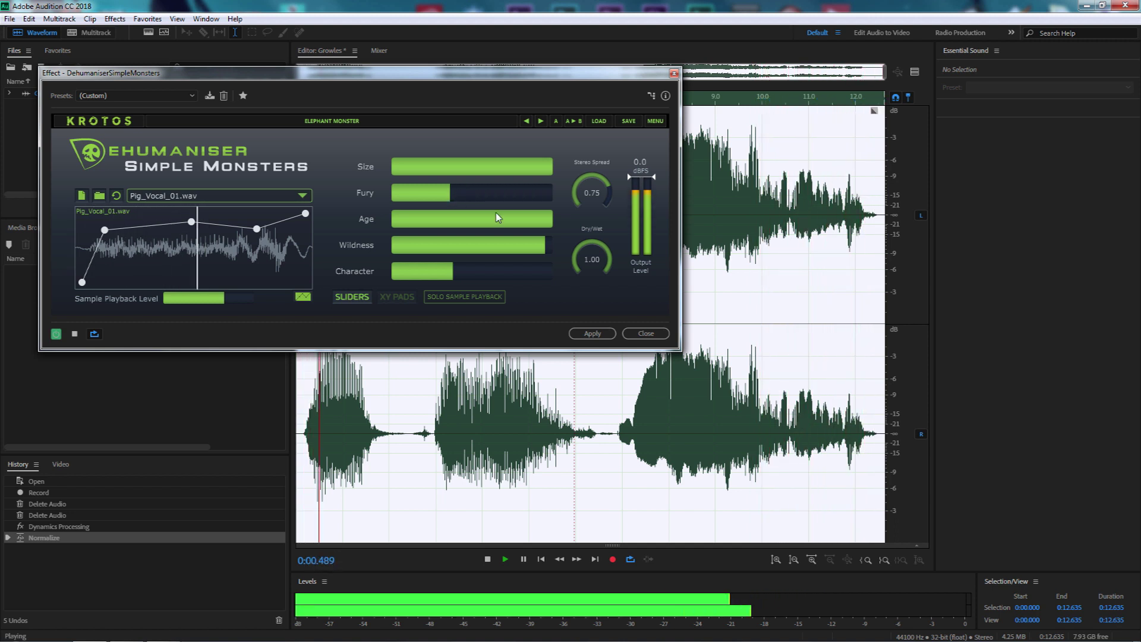
pyautogui.moveTo(452, 193); pyautogui.dragTo(554, 225)
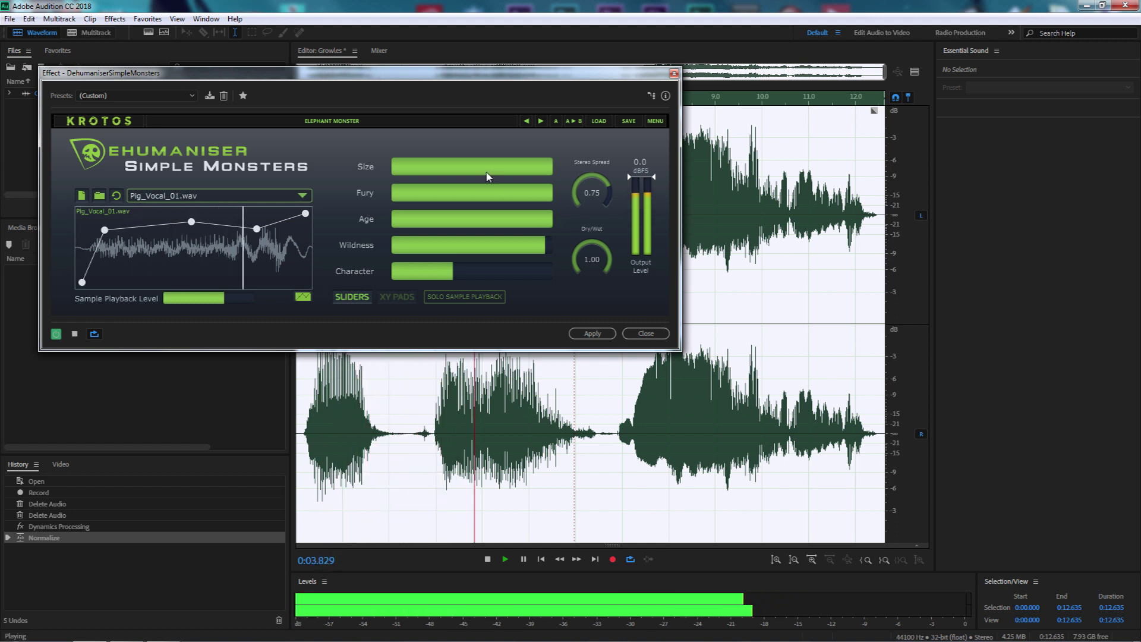
pyautogui.click(75, 334)
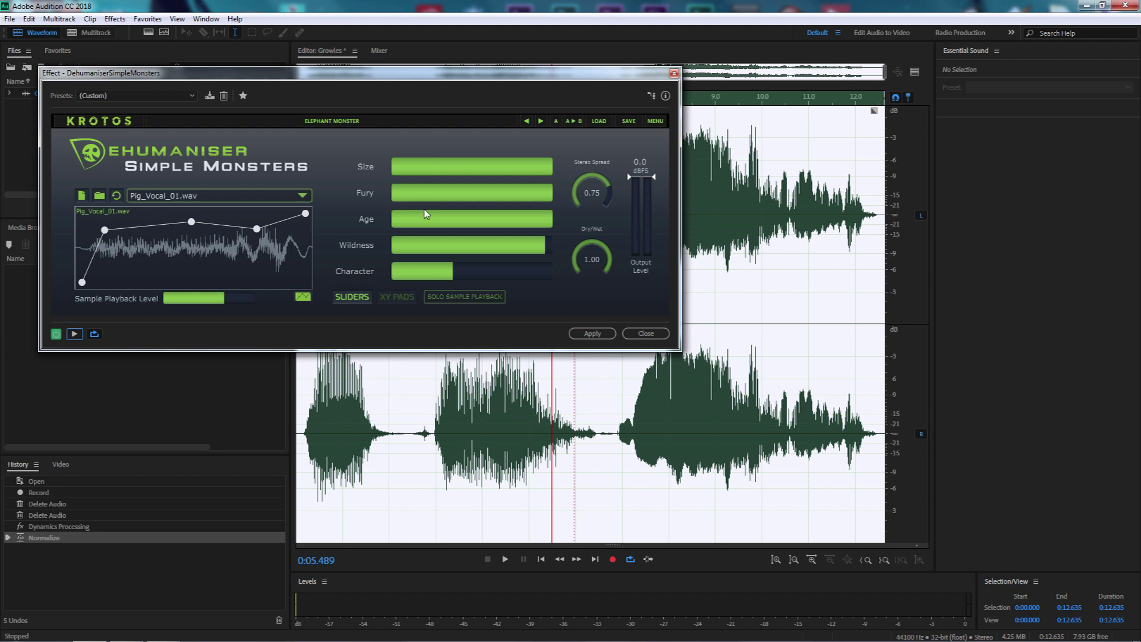
pyautogui.moveTo(550, 220); pyautogui.dragTo(476, 222)
# - Load the Growls and Roars > Cave Freak preset in the Dehumaniser and preview it
pyautogui.click(338, 122)
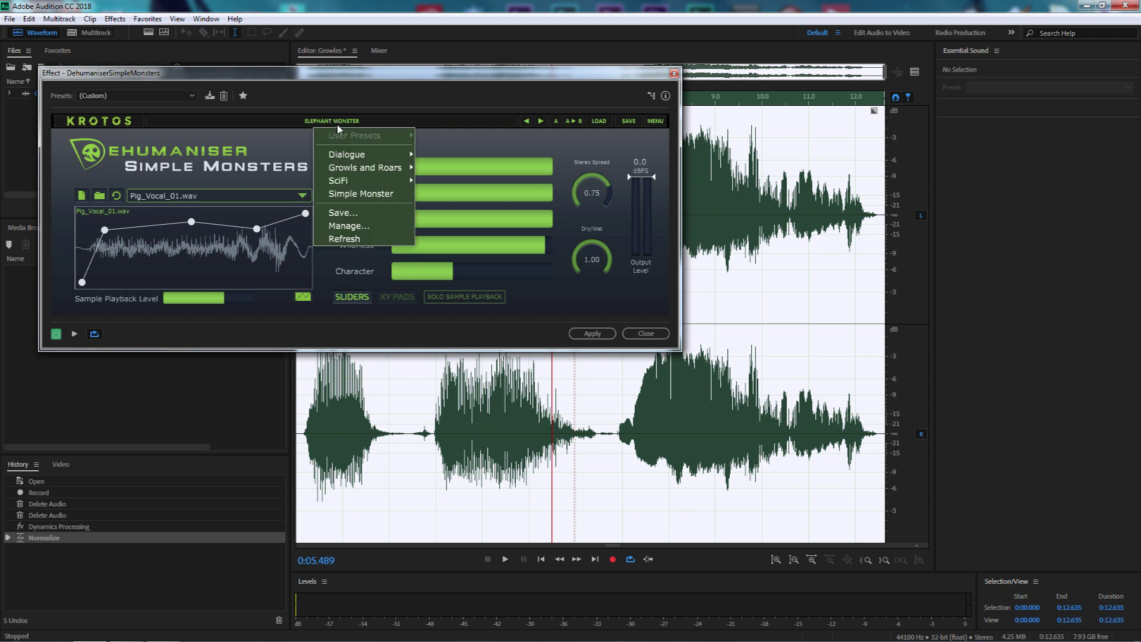
pyautogui.moveTo(364, 171)
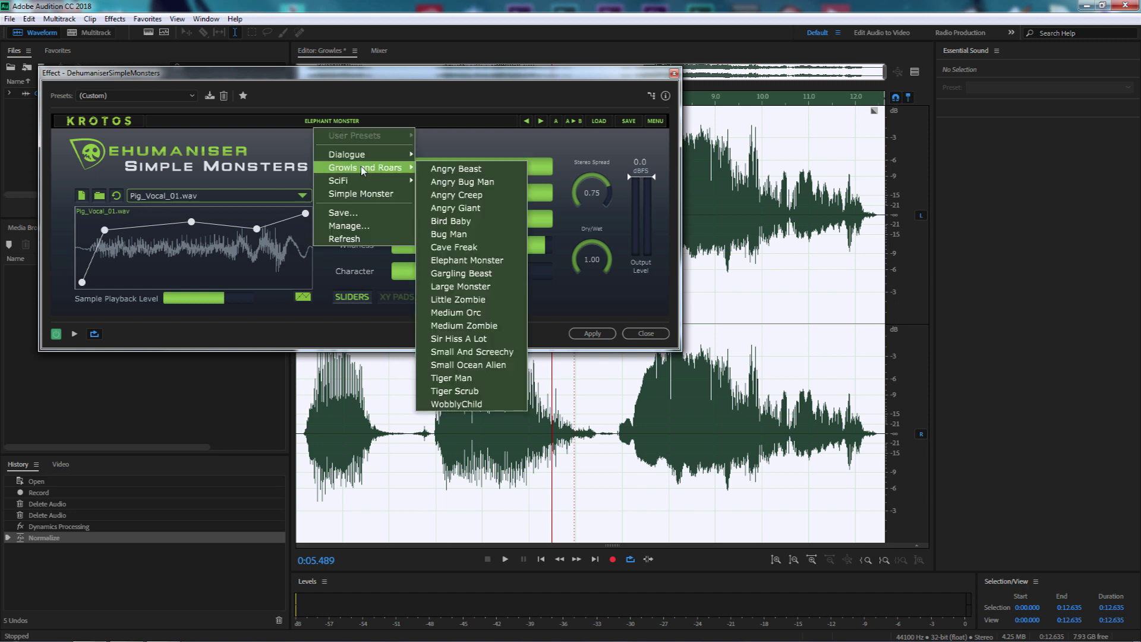
pyautogui.click(462, 249)
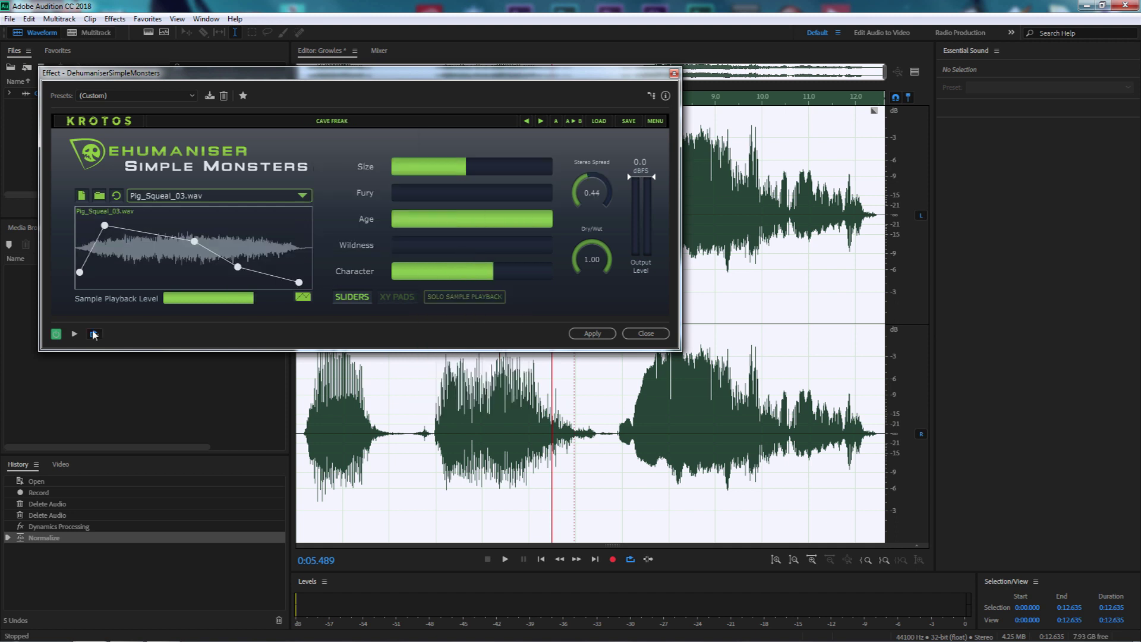
pyautogui.click(73, 334)
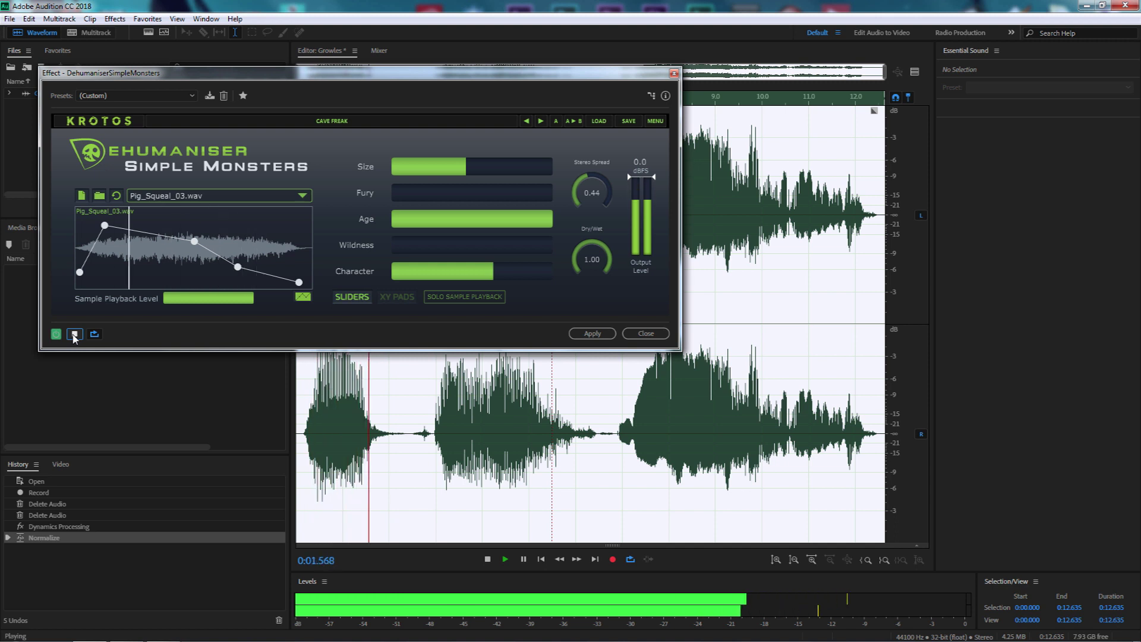
pyautogui.click(74, 335)
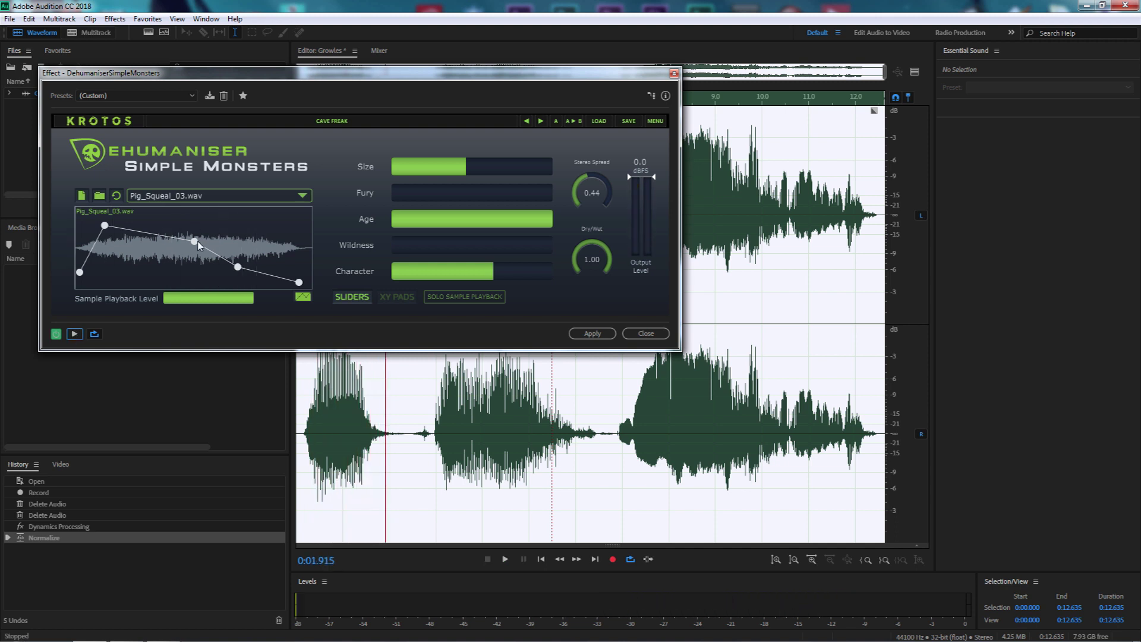
# - Reshape the Cave Freak sample envelope by moving several points, then preview it
pyautogui.moveTo(197, 245); pyautogui.dragTo(215, 233)
pyautogui.moveTo(236, 271); pyautogui.dragTo(268, 233)
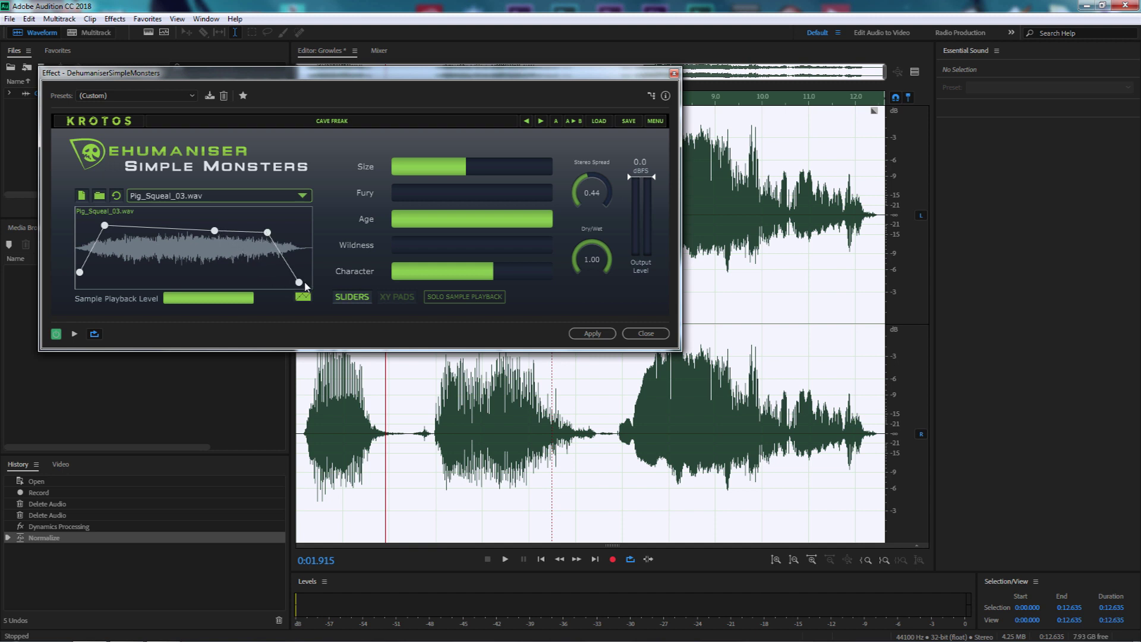
pyautogui.moveTo(304, 283); pyautogui.dragTo(308, 283)
pyautogui.moveTo(215, 230); pyautogui.dragTo(214, 225)
pyautogui.moveTo(105, 226); pyautogui.dragTo(116, 235)
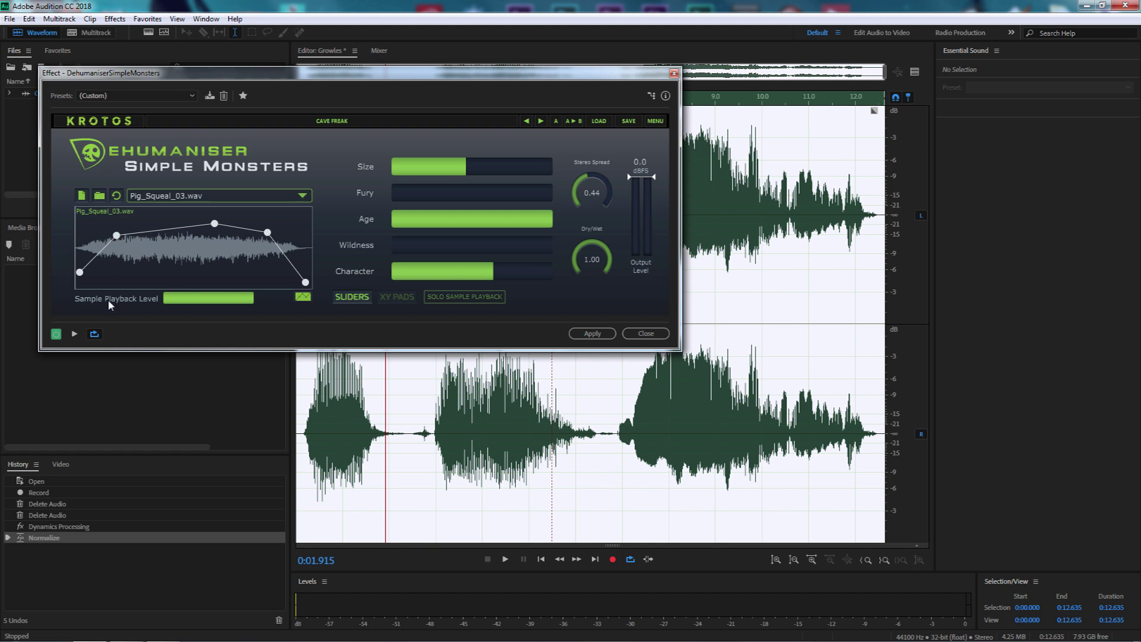
pyautogui.click(75, 334)
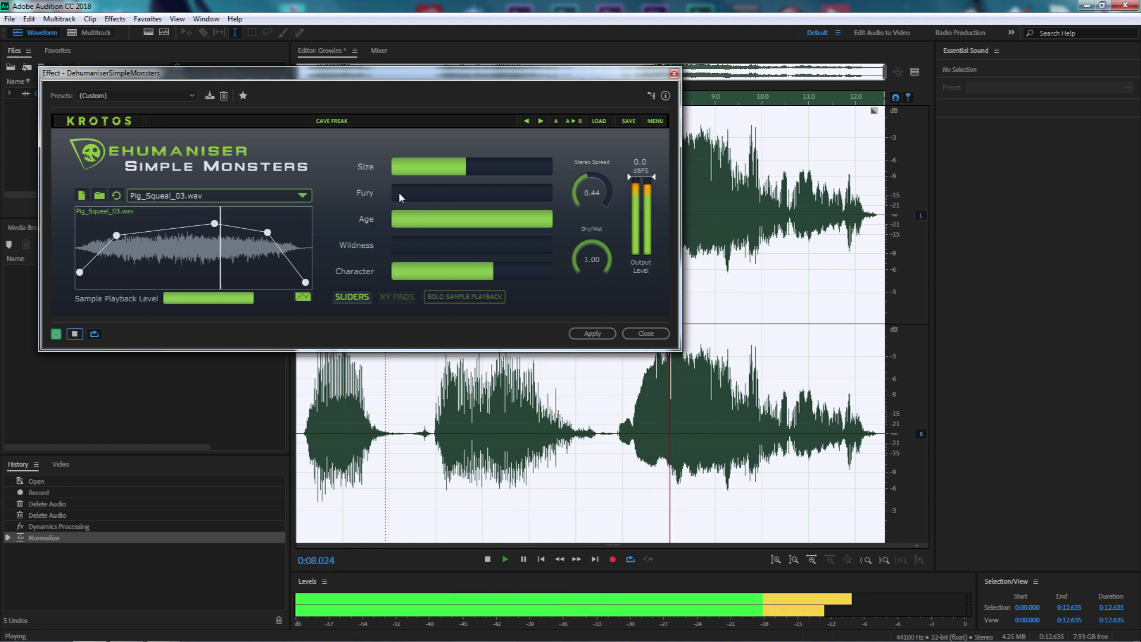
# - Raise Fury to about 40%, max out Size, and add about 30% Wildness
pyautogui.moveTo(398, 193); pyautogui.dragTo(482, 196)
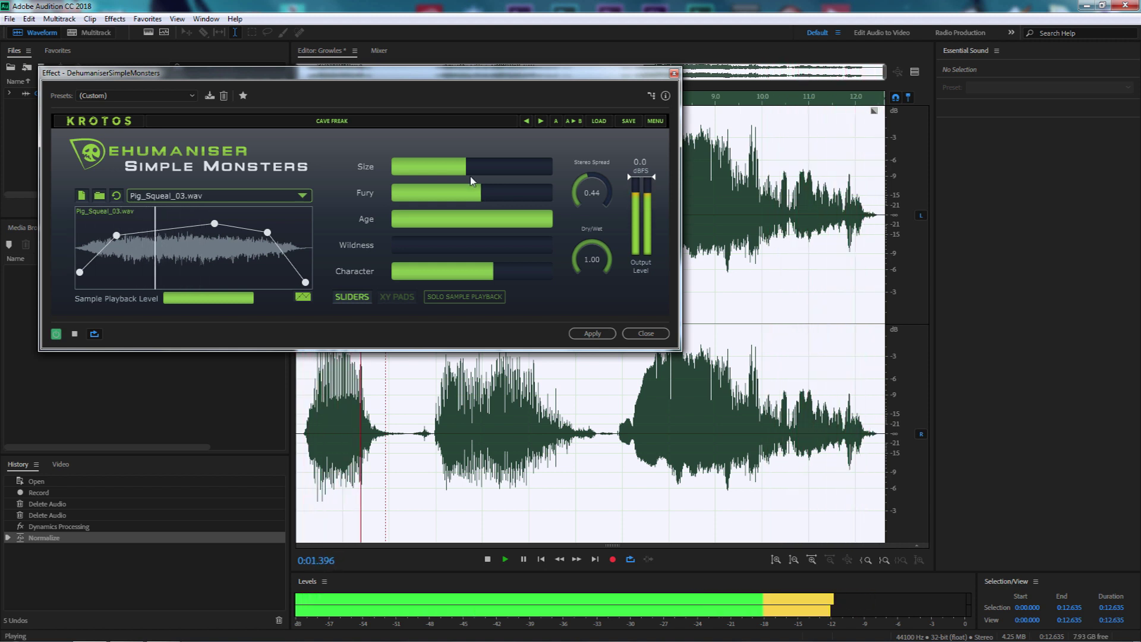
pyautogui.moveTo(467, 167); pyautogui.dragTo(556, 167)
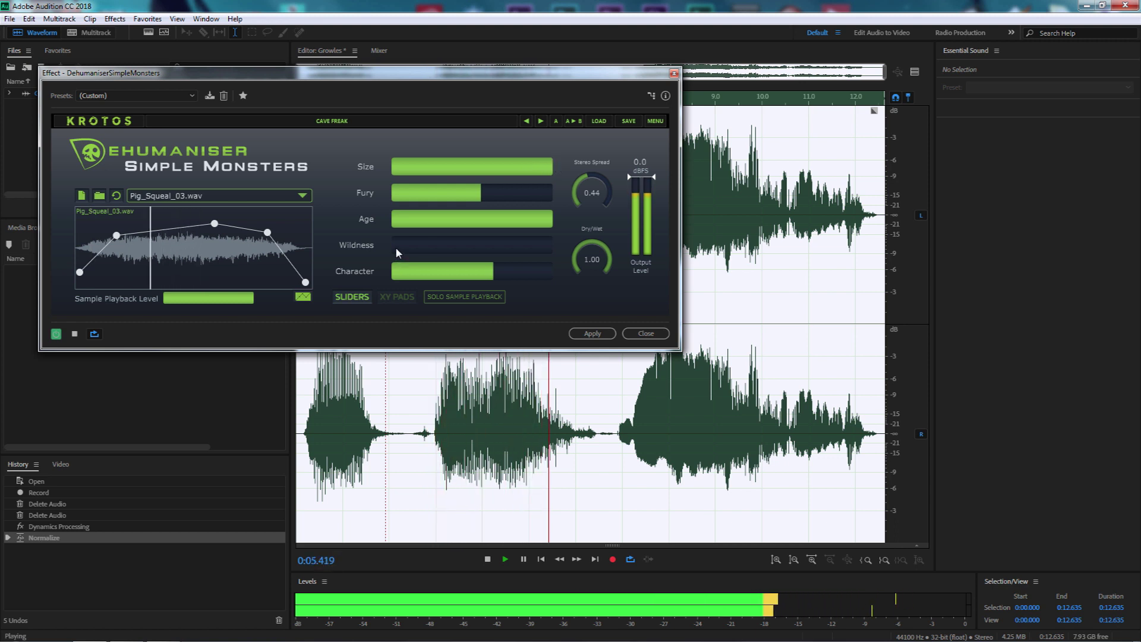
pyautogui.moveTo(394, 245); pyautogui.dragTo(440, 249)
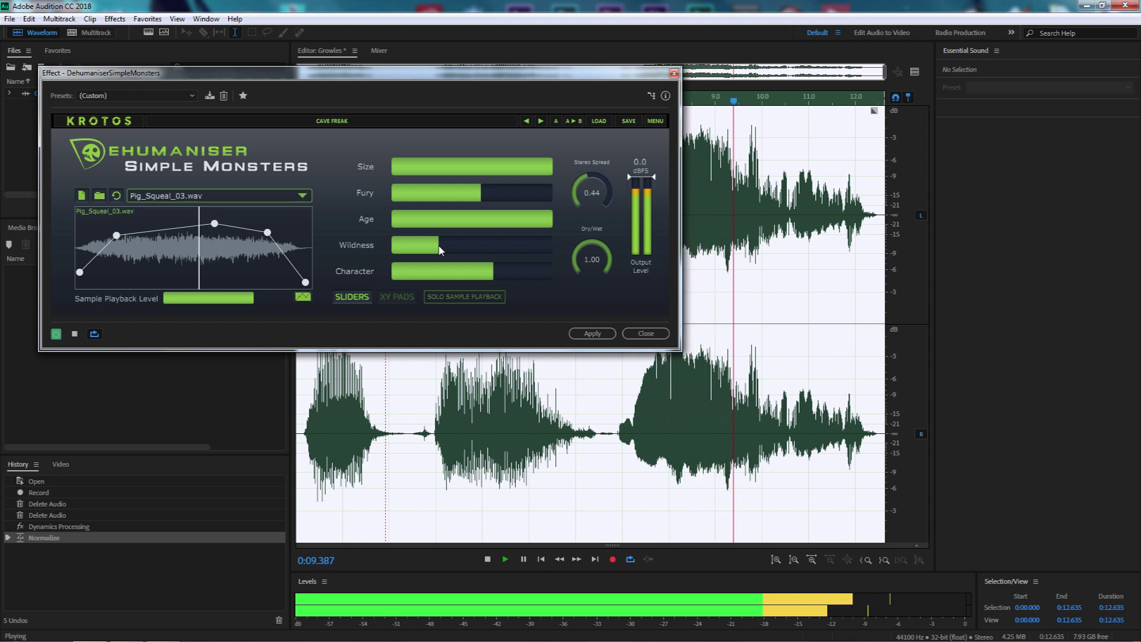
pyautogui.click(74, 334)
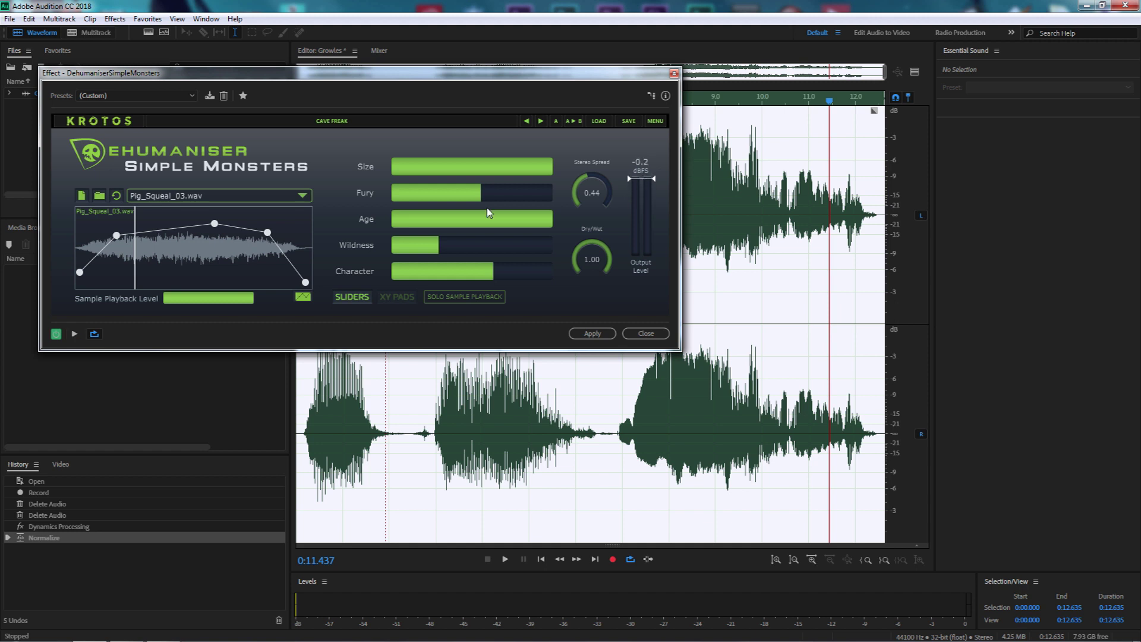
# - Apply the monster effect to Growles, amplify it by +5.7 dB, and play the result
pyautogui.click(577, 336)
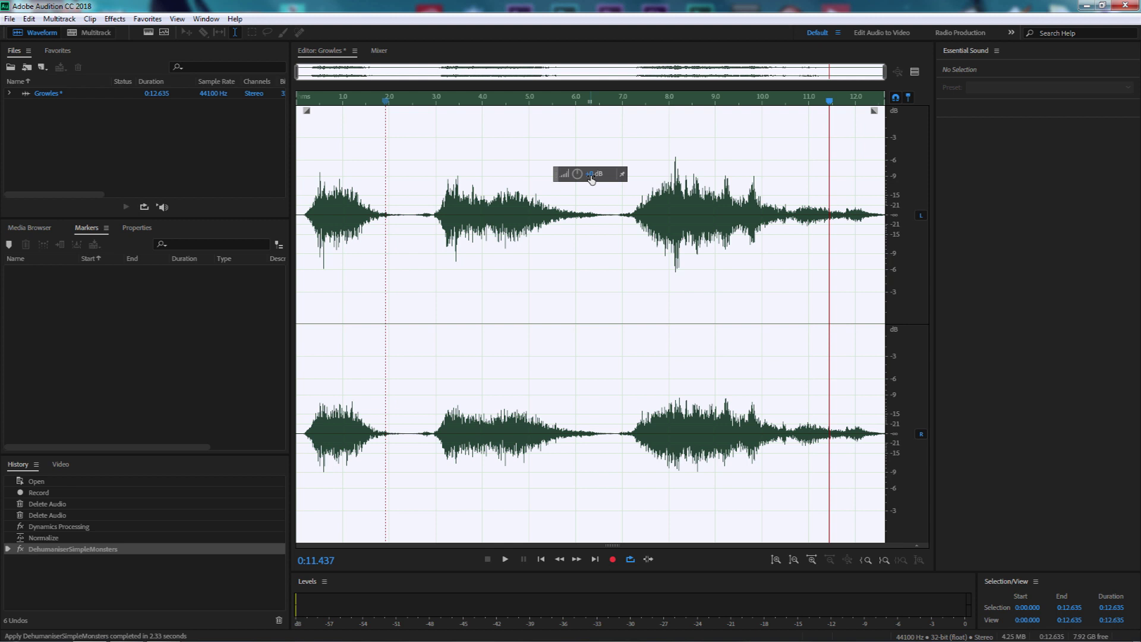
pyautogui.moveTo(591, 179); pyautogui.dragTo(603, 174)
pyautogui.click(302, 214)
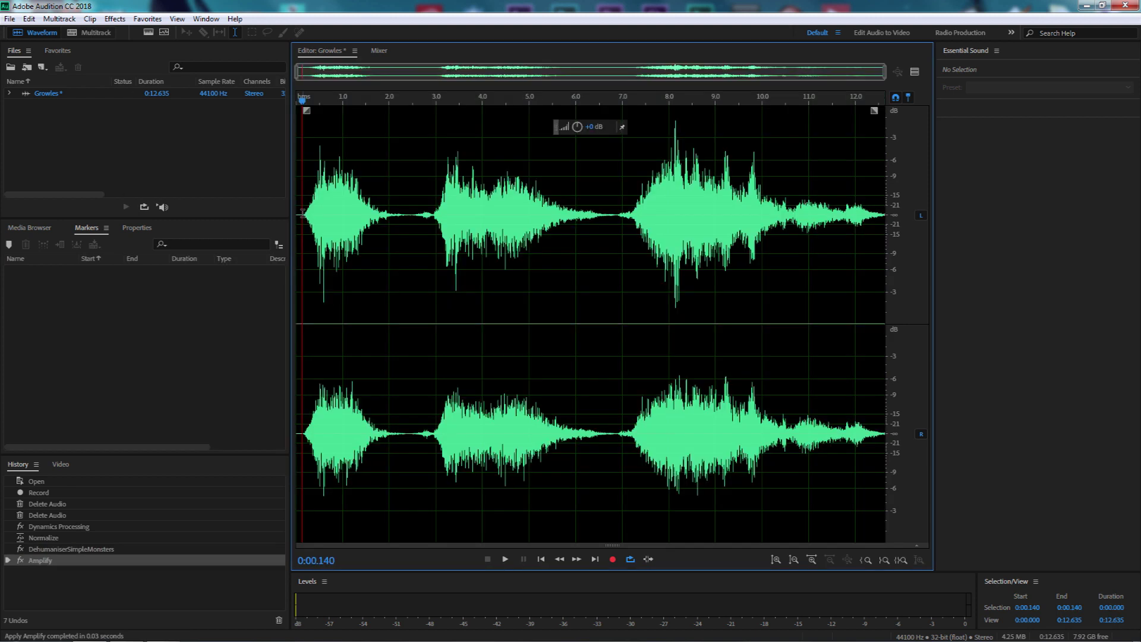
pyautogui.press('space')
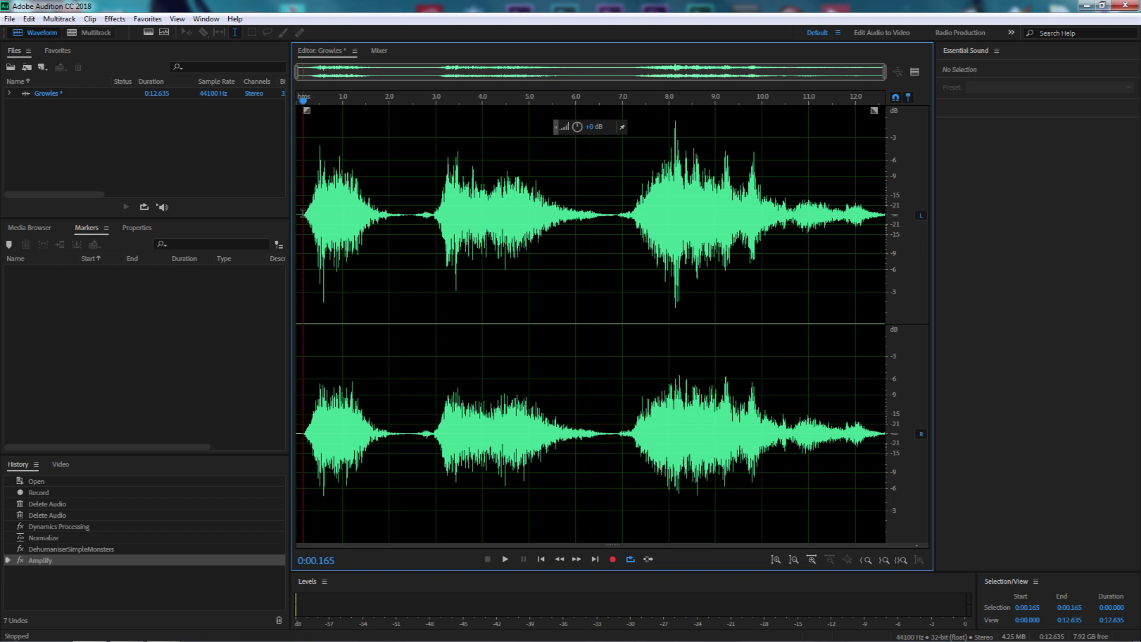
# - Set up export of Growles.wav to Documents in Wave PCM format
pyautogui.click(10, 19)
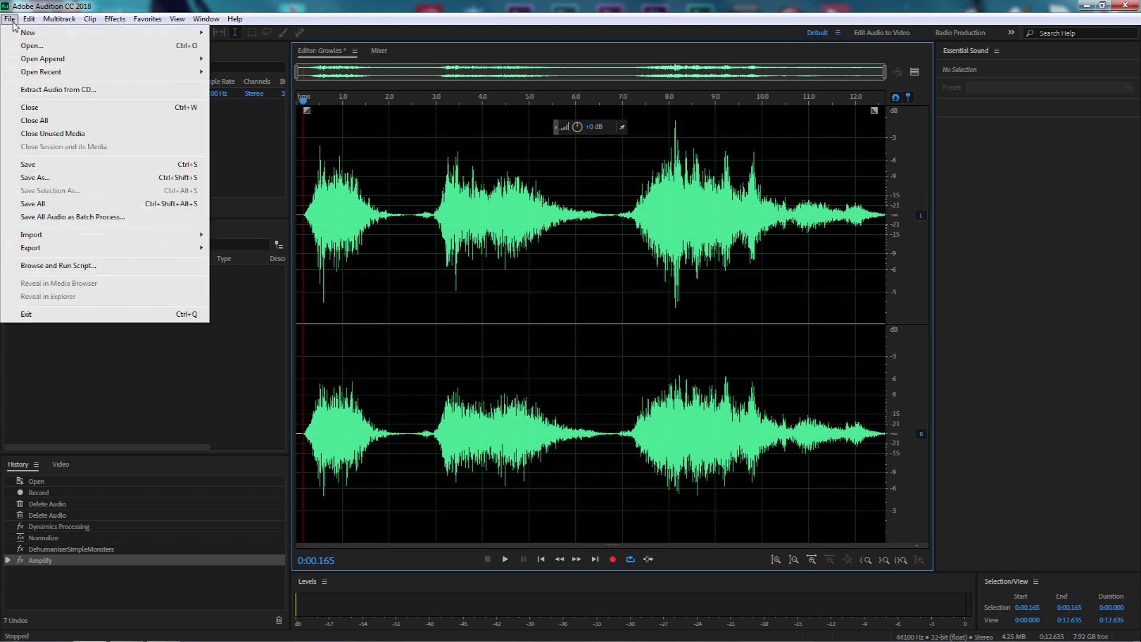
pyautogui.moveTo(179, 248)
pyautogui.click(280, 248)
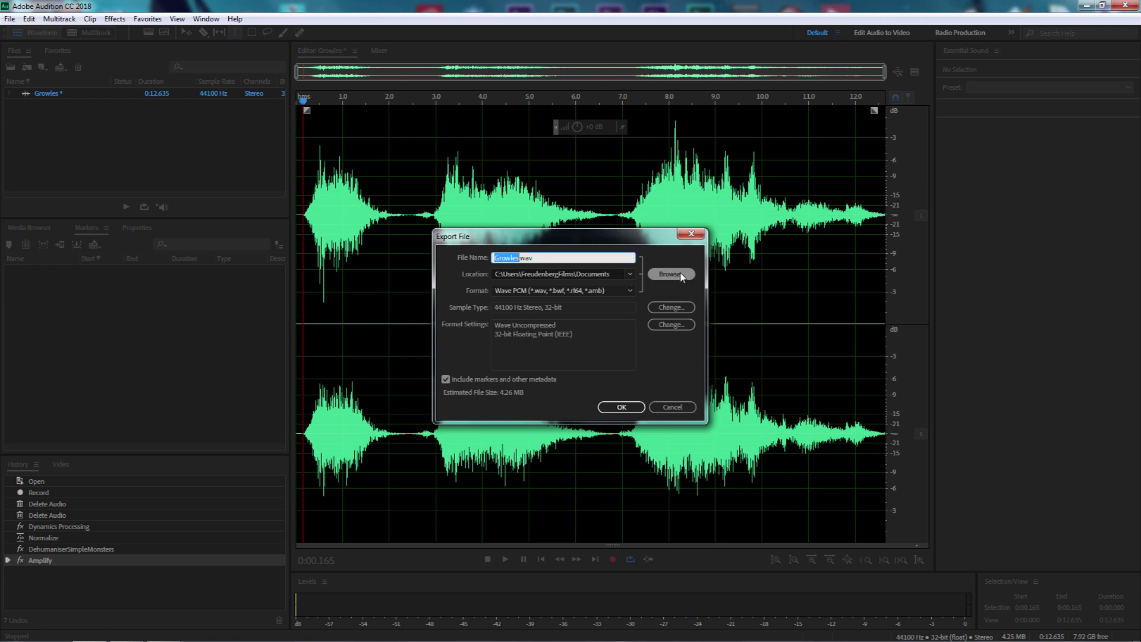
pyautogui.click(558, 291)
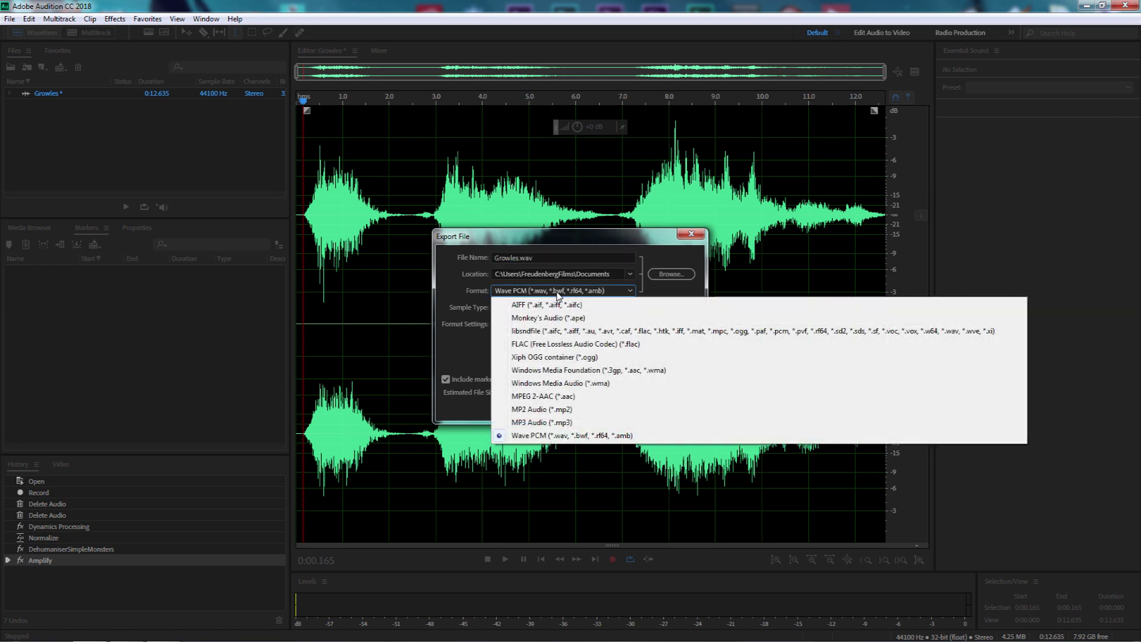
pyautogui.click(523, 436)
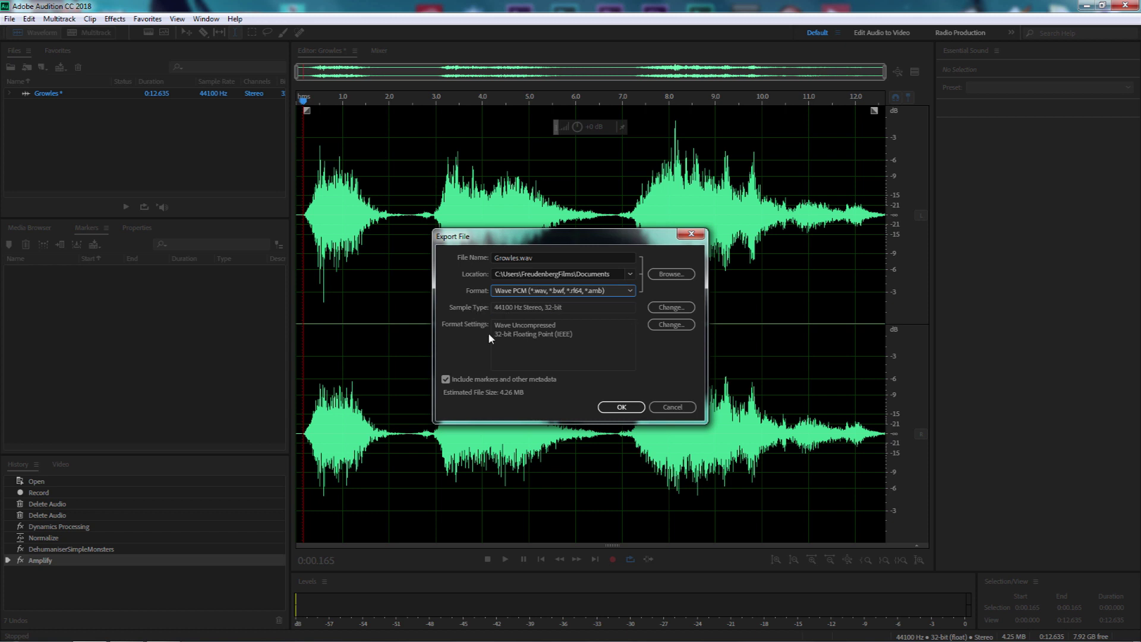
pyautogui.click(618, 408)
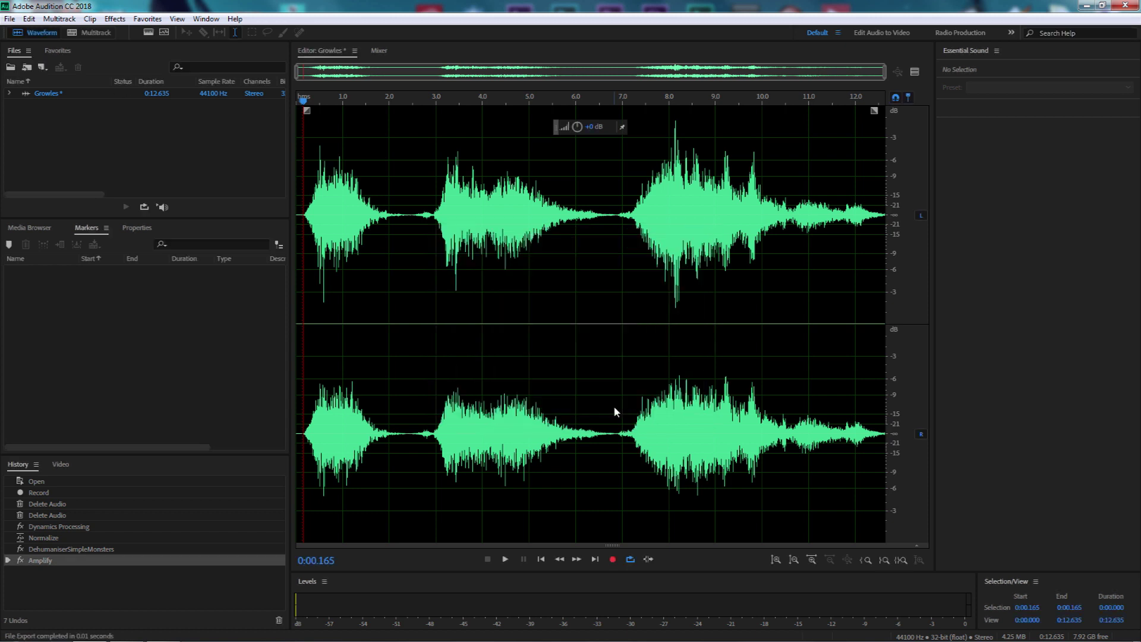